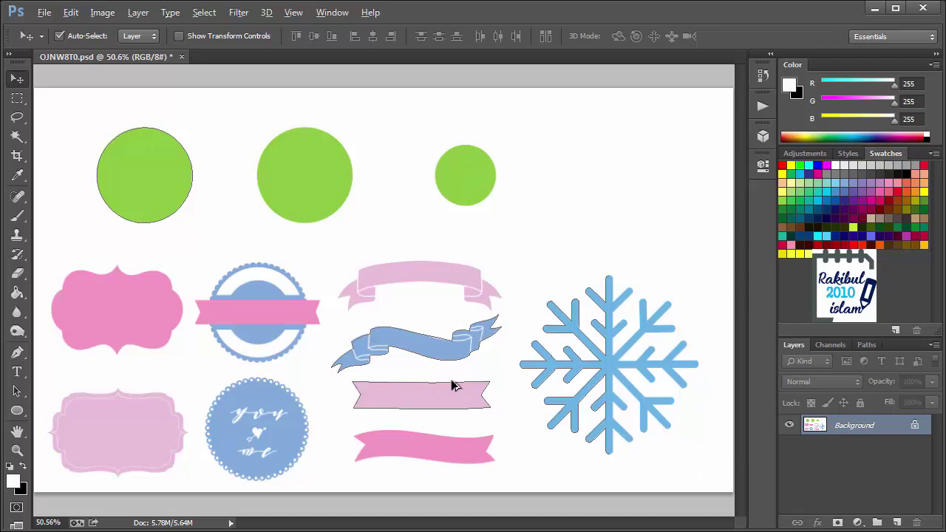
Zoom in with the scroll wheel on the left tail of the blue wavy ribbon
scroll(416, 333, "up", 4)
scroll(407, 337, "up", 4)
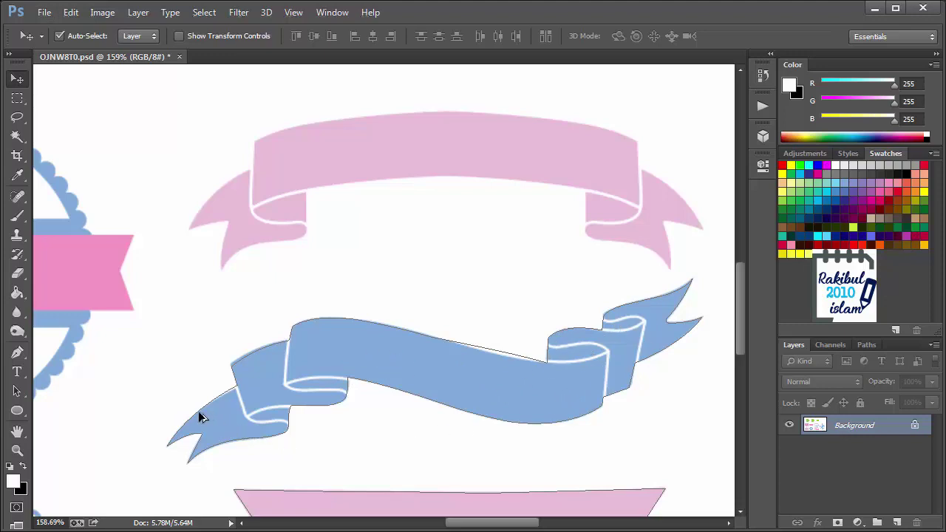
scroll(198, 411, "up", 3)
scroll(212, 439, "up", 2)
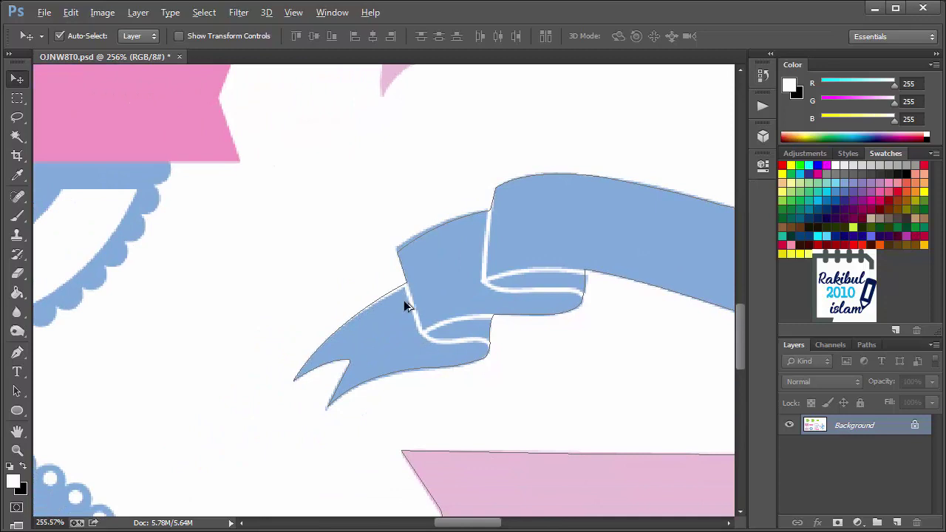
scroll(405, 303, "up", 2)
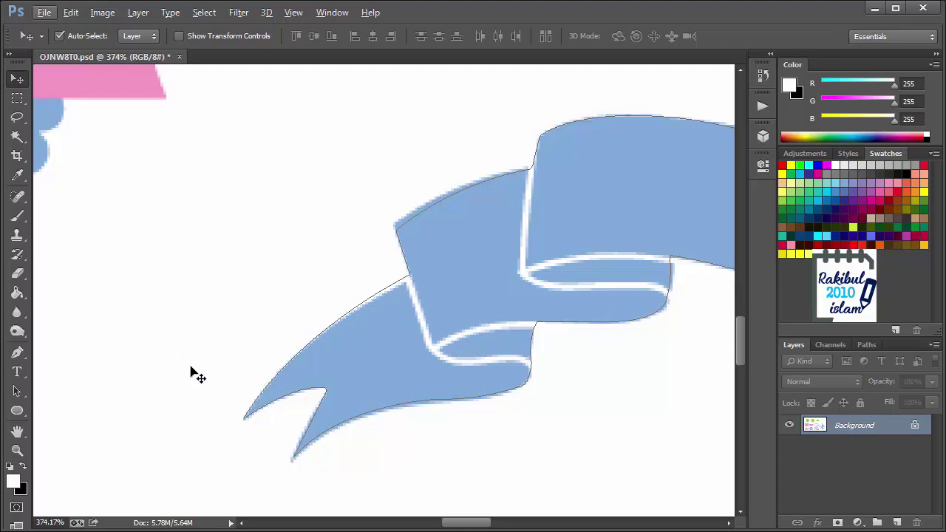
With the Direct Selection Tool, nudge the tail-fold anchor down and right onto the ribbon edge
left_click(17, 391)
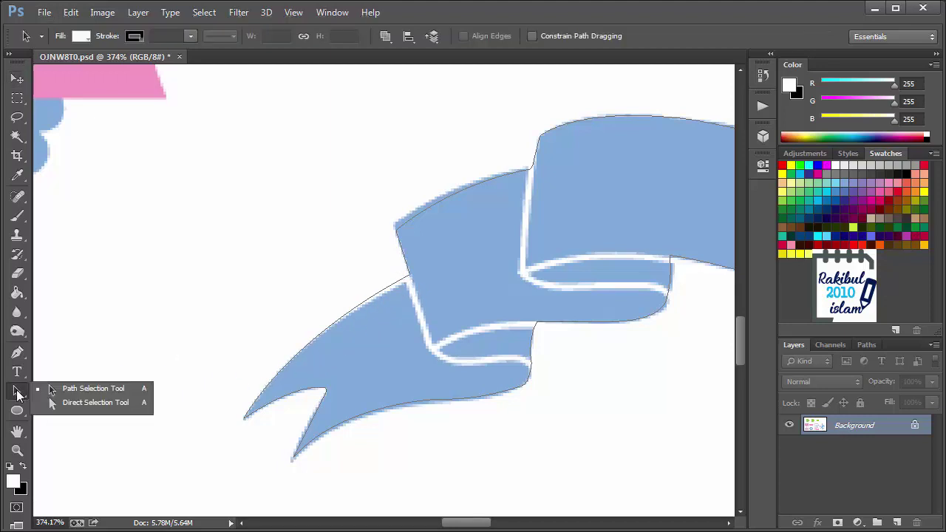
left_click(94, 402)
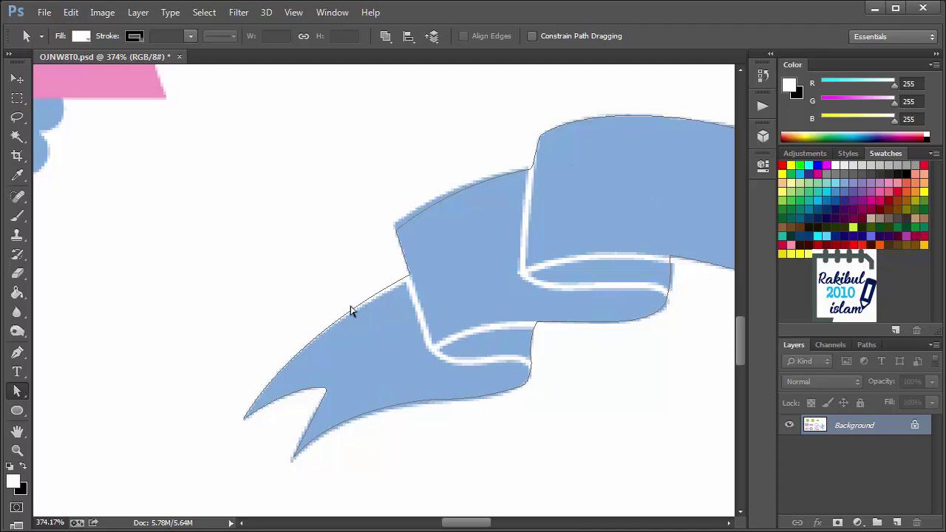
left_click(406, 406)
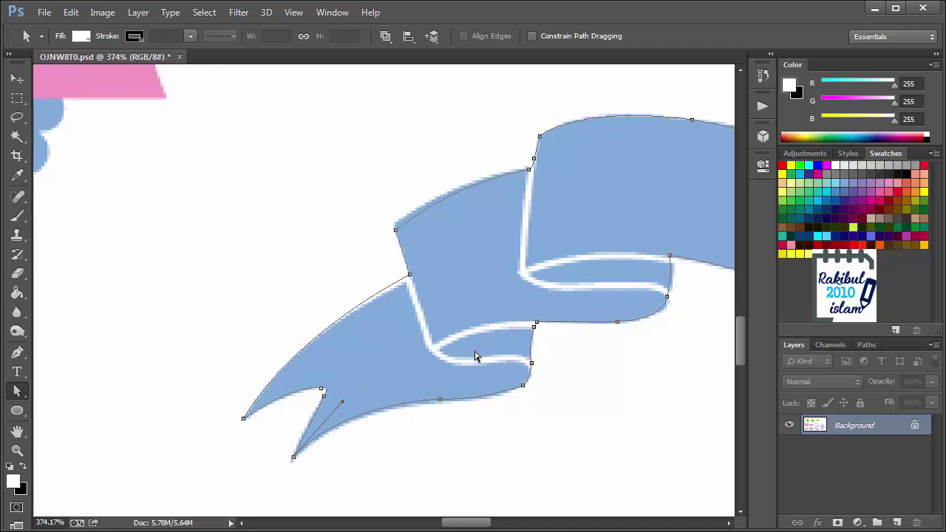
key("ctrl+plus")
left_click(415, 280)
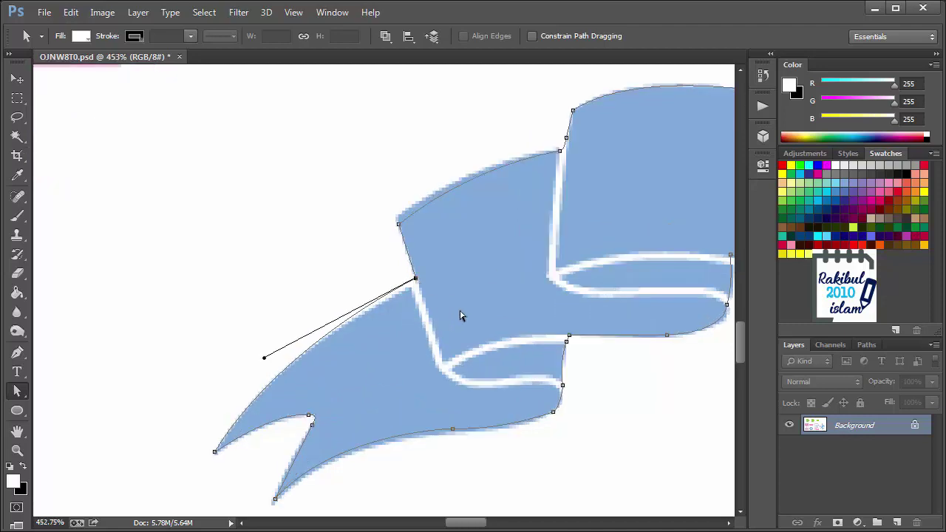
key("Down")
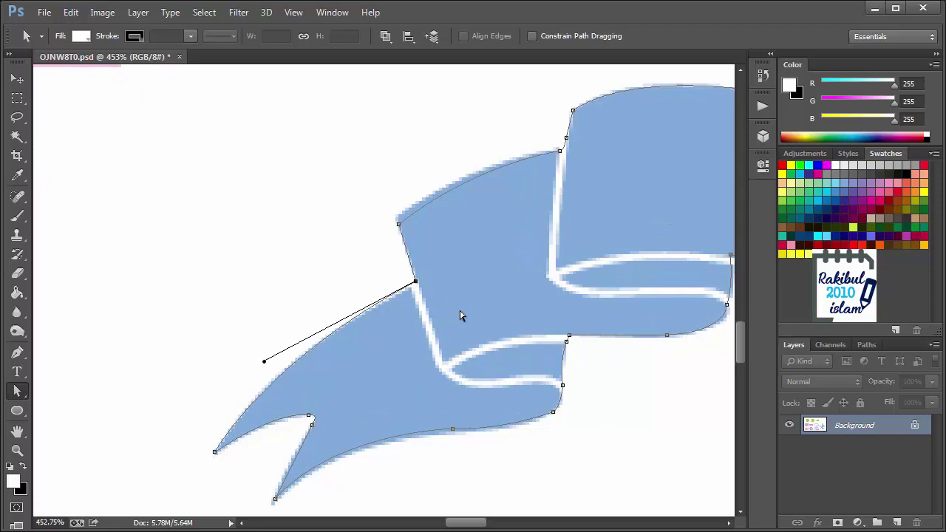
key("Down")
key("Right")
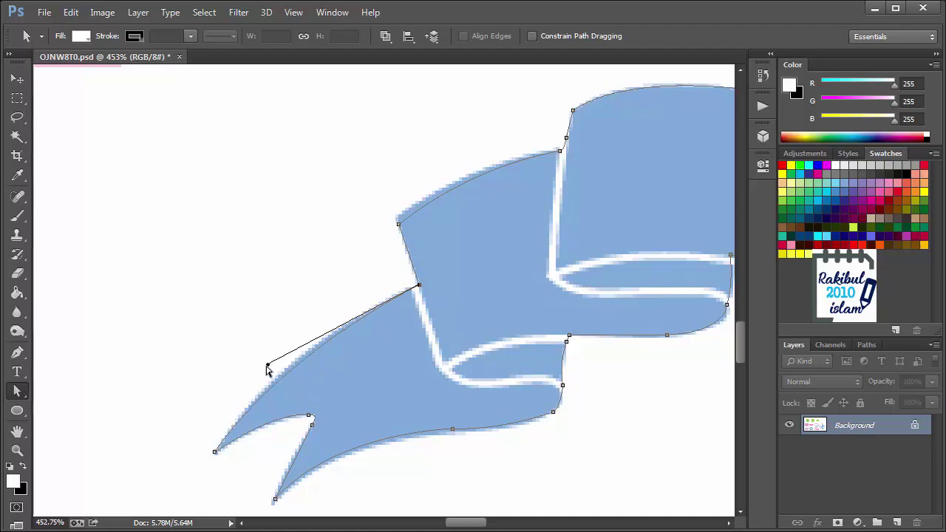
Adjust the tail's curve handles to fit the edge, then pan along the upper edge to the right fold
left_click_drag(268, 365, 264, 359)
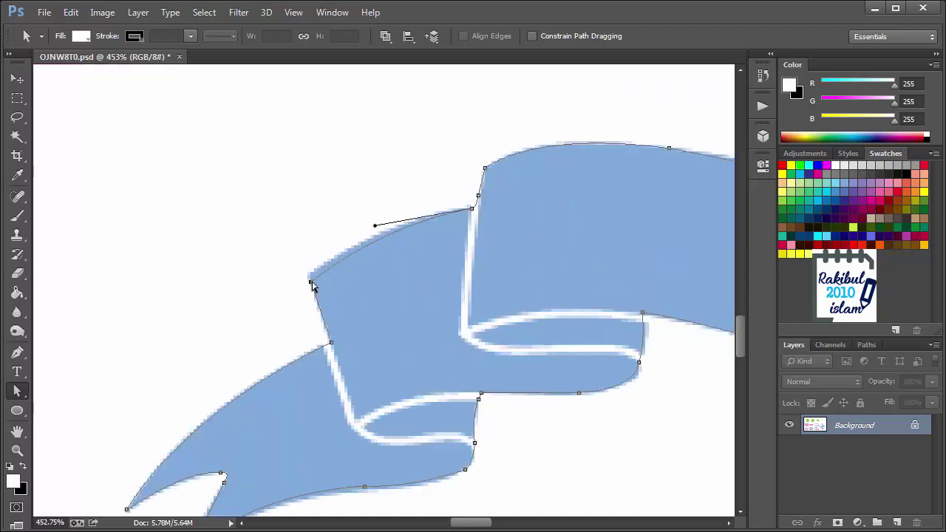
key("Up")
key("Up")
left_click_drag(376, 227, 369, 225)
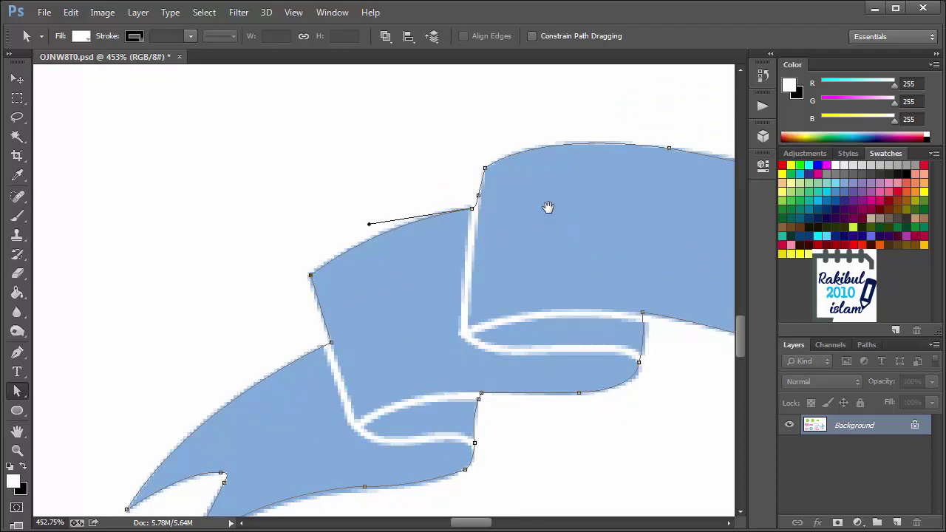
left_click_drag(547, 209, 313, 227)
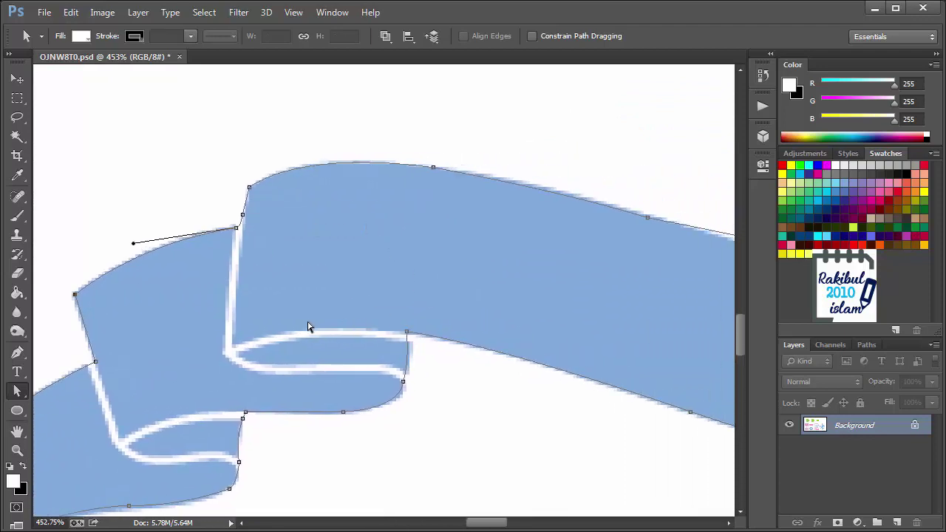
left_click_drag(309, 327, 357, 287)
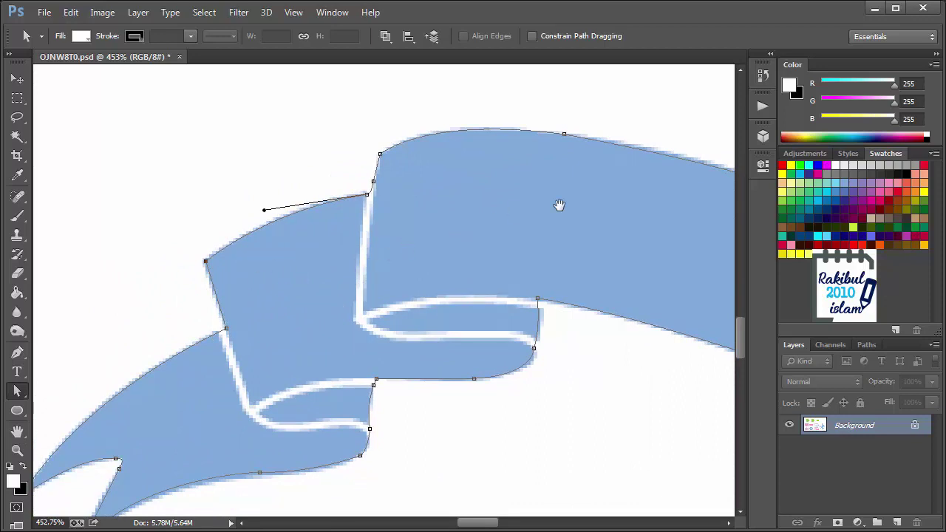
left_click_drag(558, 214, 379, 217)
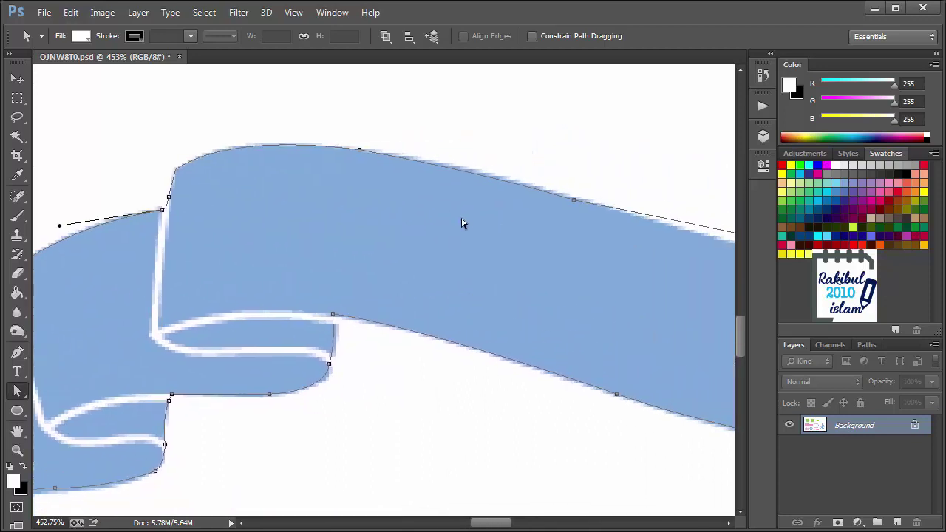
left_click_drag(672, 259, 441, 292)
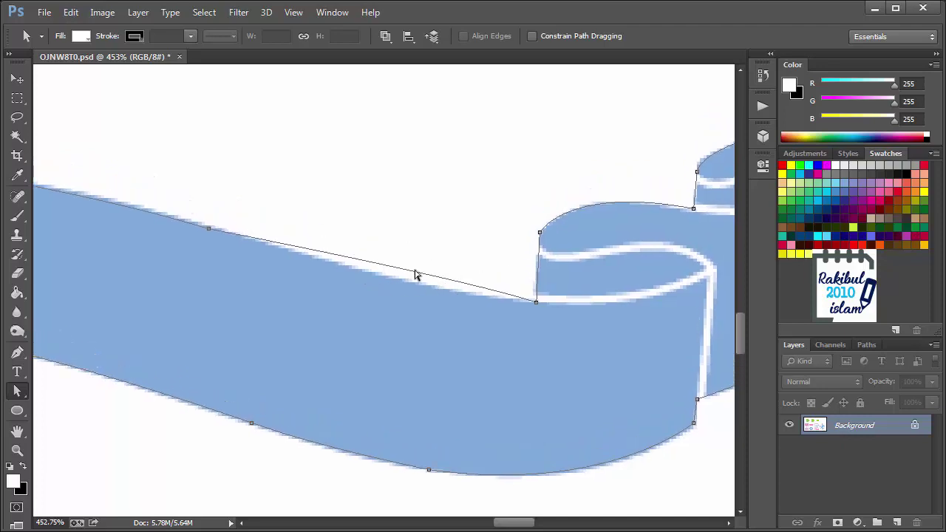
left_click(459, 281)
left_click_drag(459, 281, 421, 296)
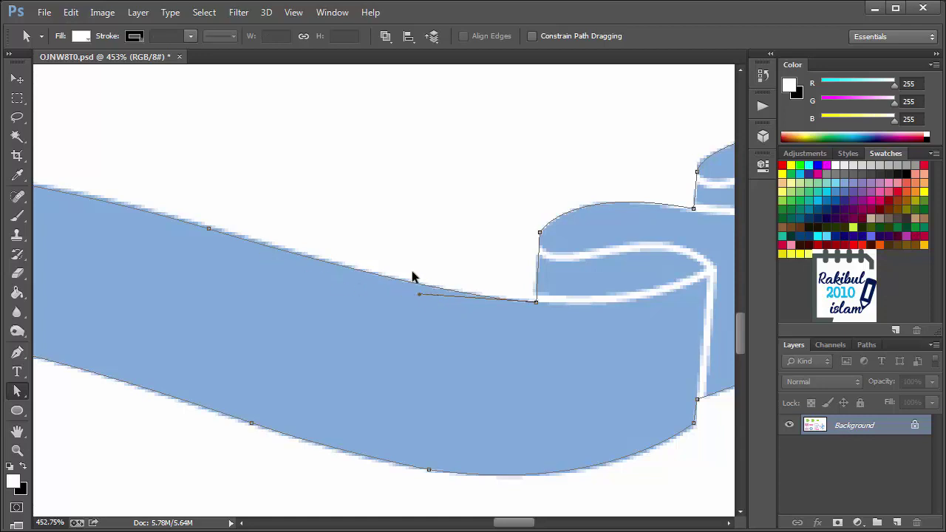
key("ctrl+z")
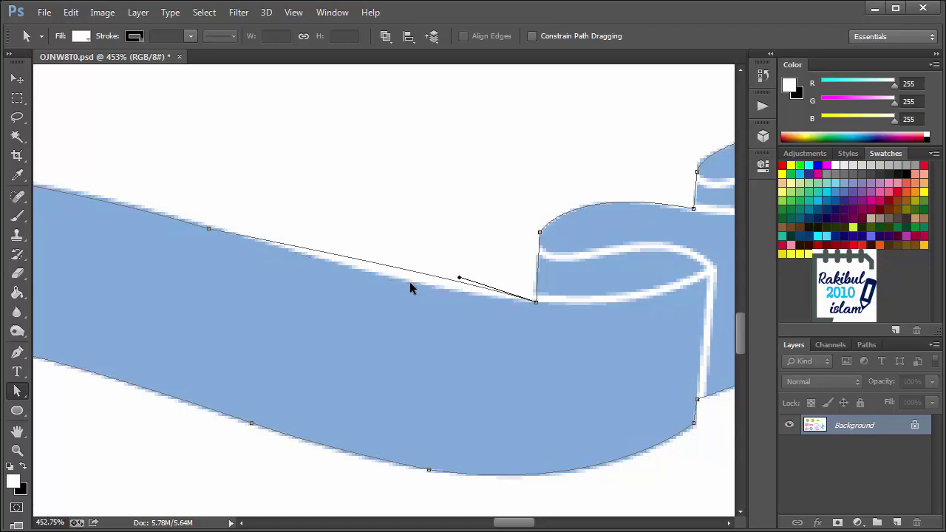
Add an anchor on the blue ribbon's upper edge, pull it onto the edge, and deselect
left_click(16, 356)
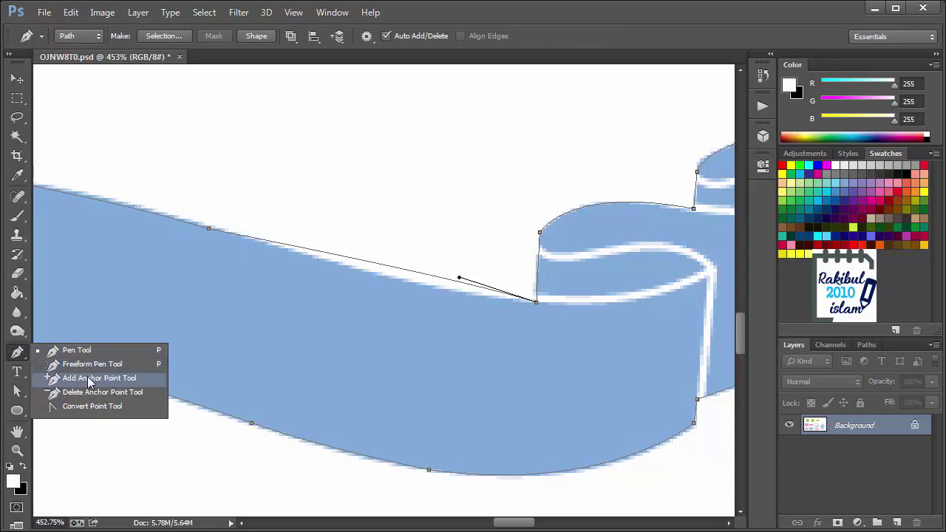
left_click(145, 383)
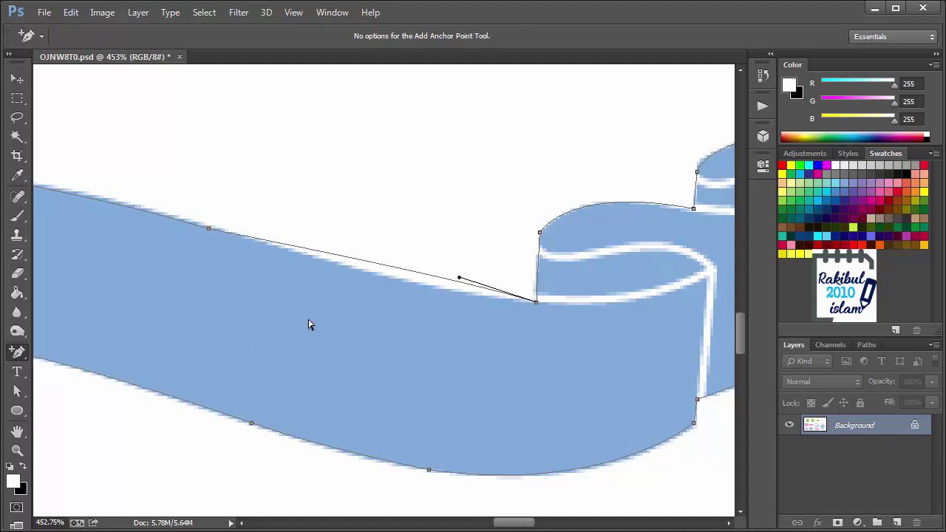
left_click(438, 278)
left_click_drag(437, 277, 435, 289)
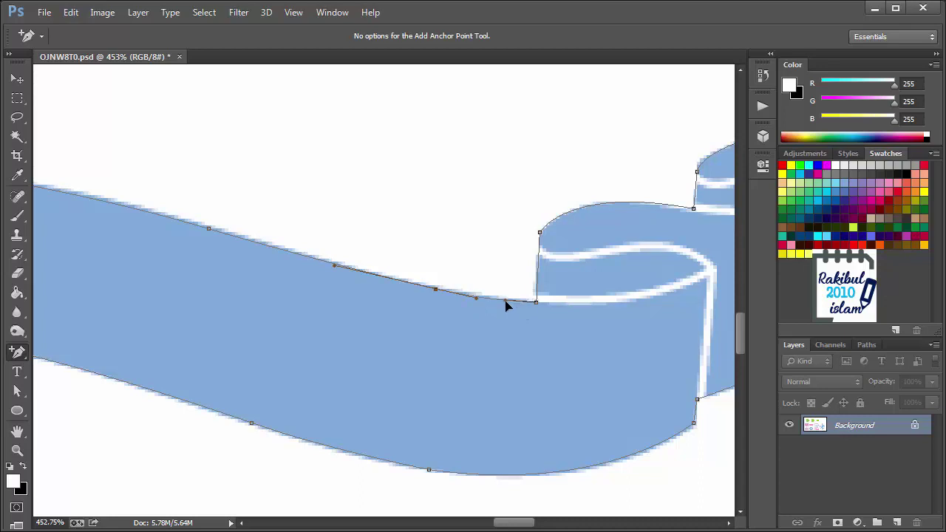
left_click(481, 321)
Zoom out and move the view over to the pink banner
scroll(481, 321, "down", 1)
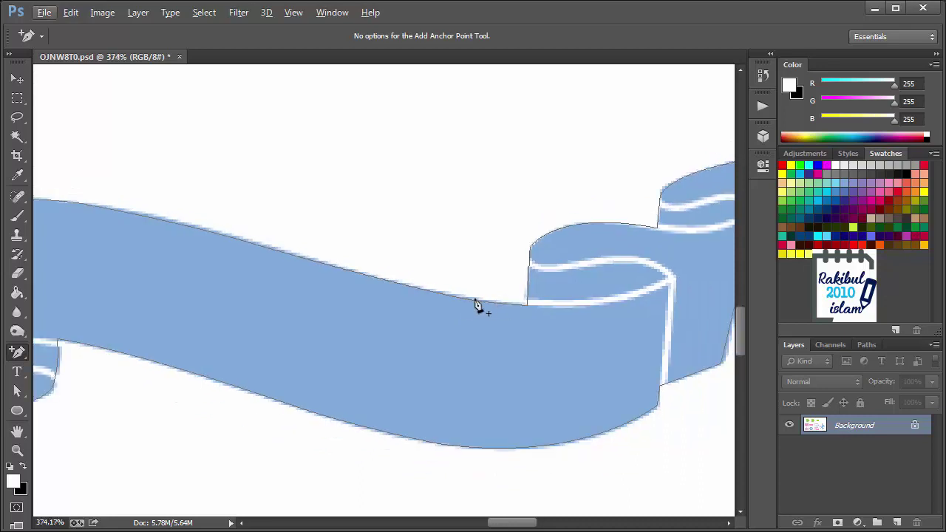
key("alt")
scroll(591, 332, "down", 1)
scroll(590, 331, "down", 4)
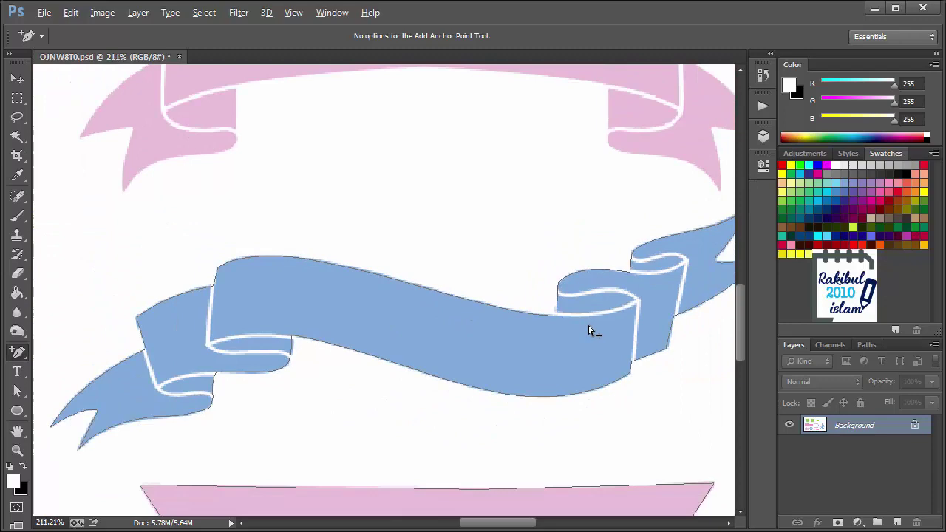
scroll(590, 329, "down", 1)
scroll(557, 427, "up", 3)
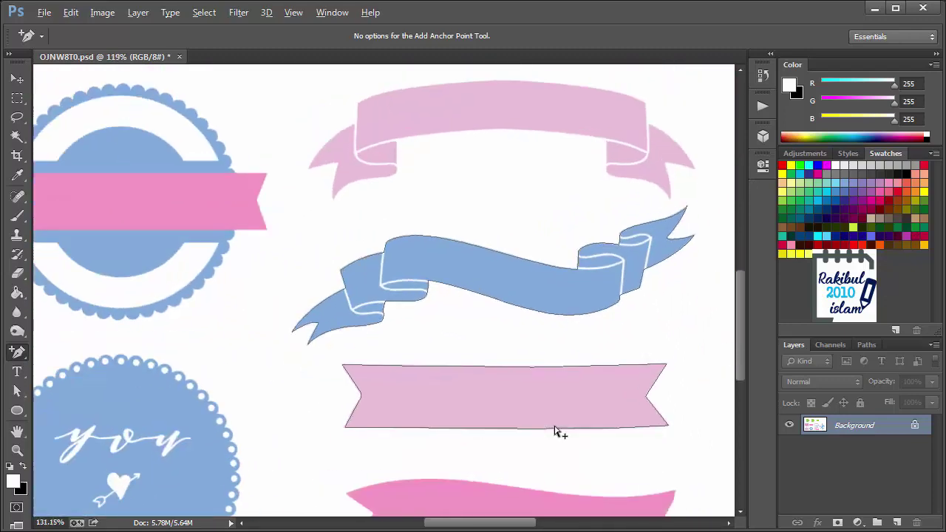
scroll(433, 395, "down", 2)
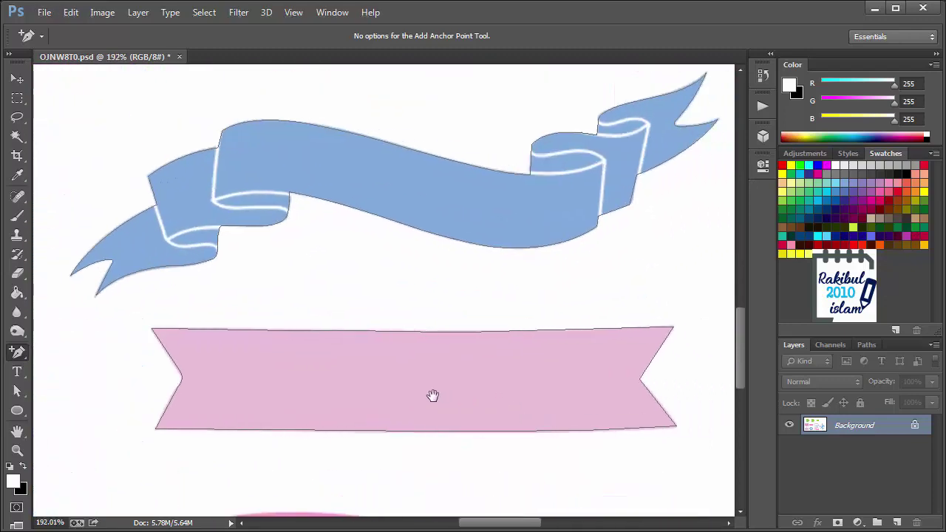
scroll(436, 363, "up", 3)
scroll(479, 366, "down", 1)
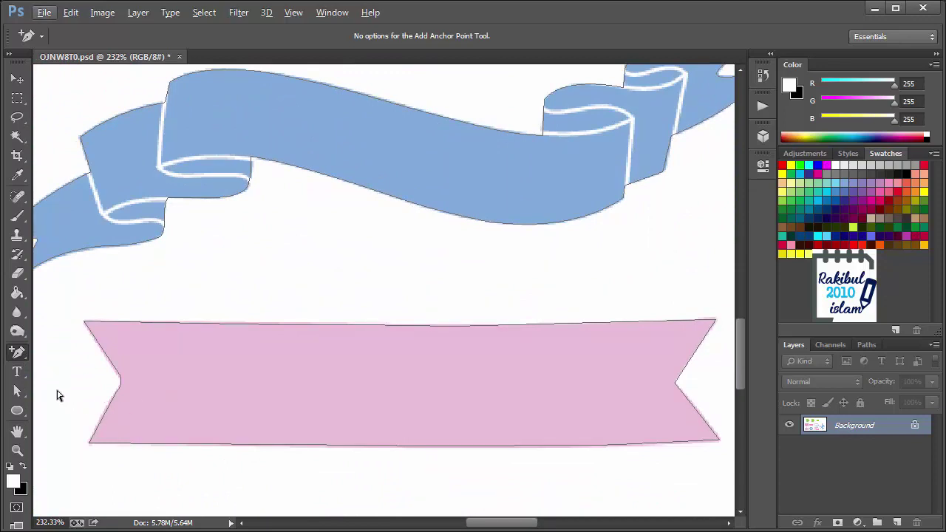
Delete the extra anchor on the pink banner's top edge, then zoom out to 67%
key("a")
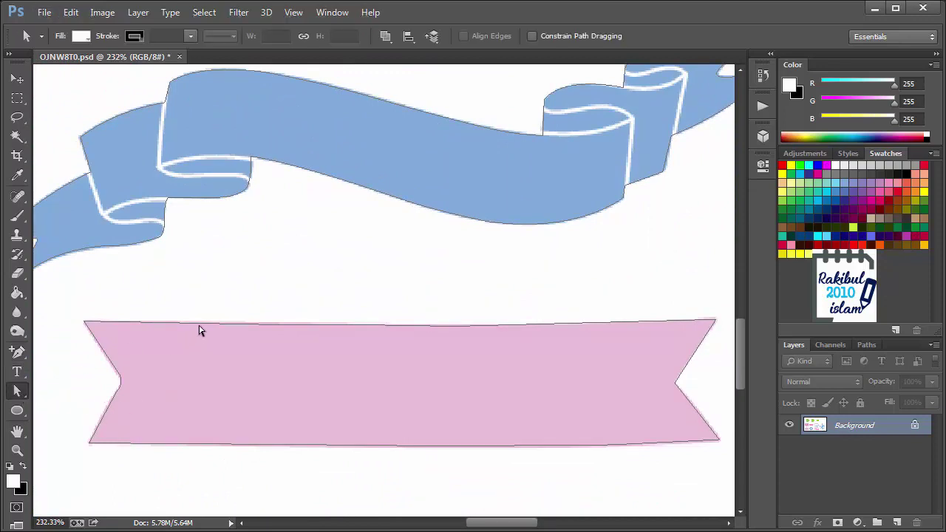
scroll(352, 319, "up", 1)
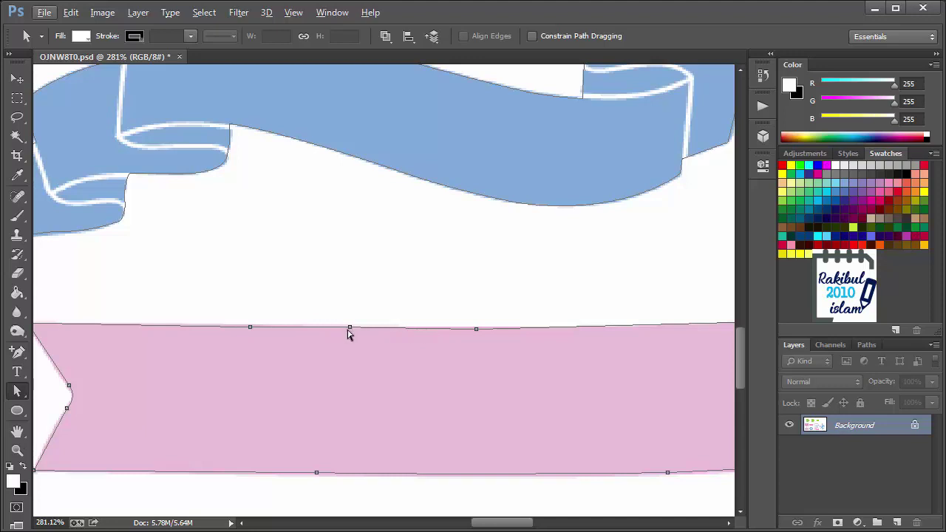
left_click(18, 353)
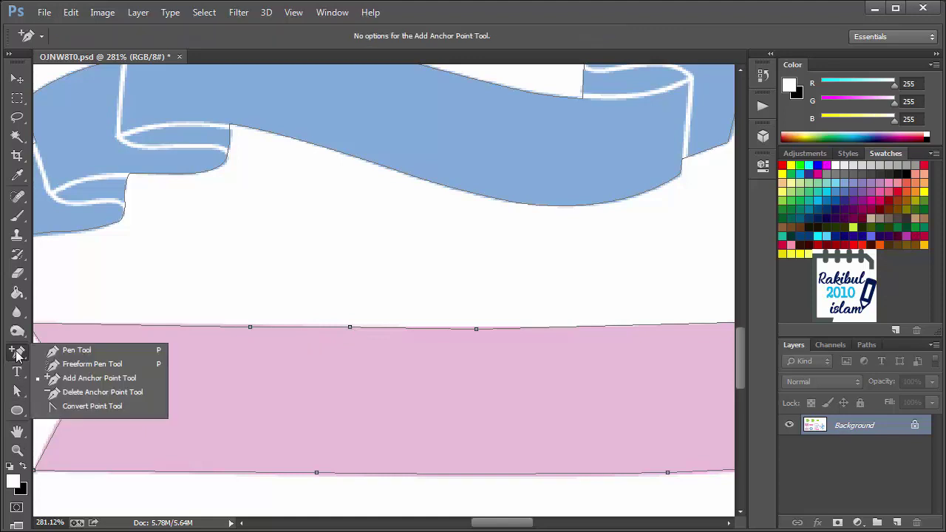
left_click(133, 401)
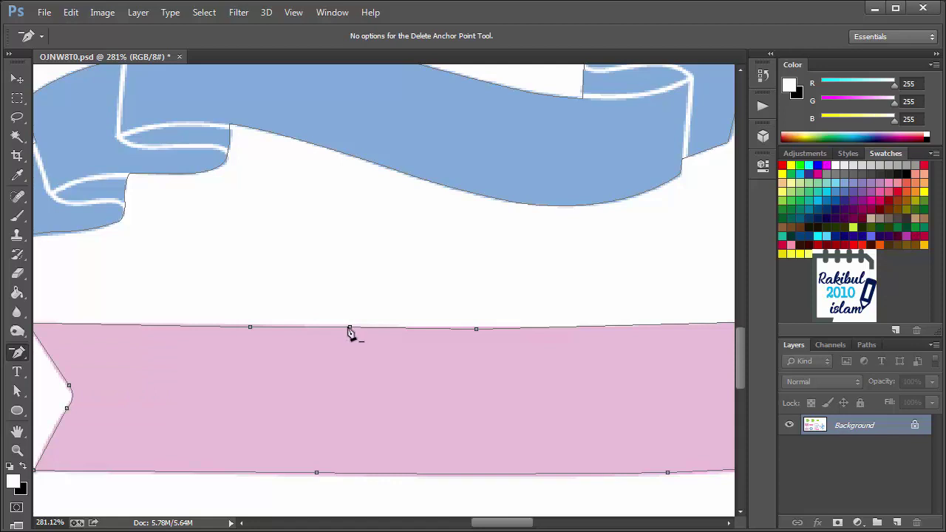
left_click(351, 329)
scroll(429, 341, "down", 2)
scroll(407, 341, "up", 1)
scroll(390, 339, "down", 2)
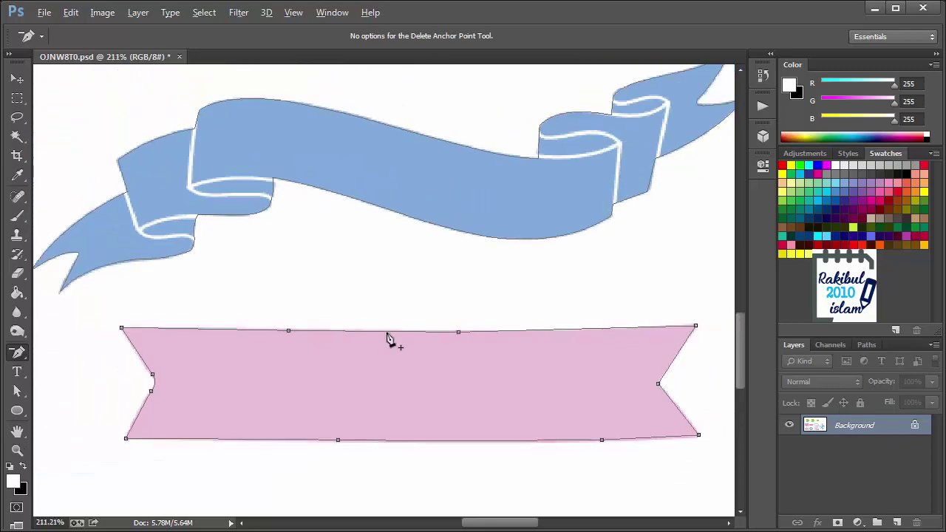
scroll(389, 338, "down", 3)
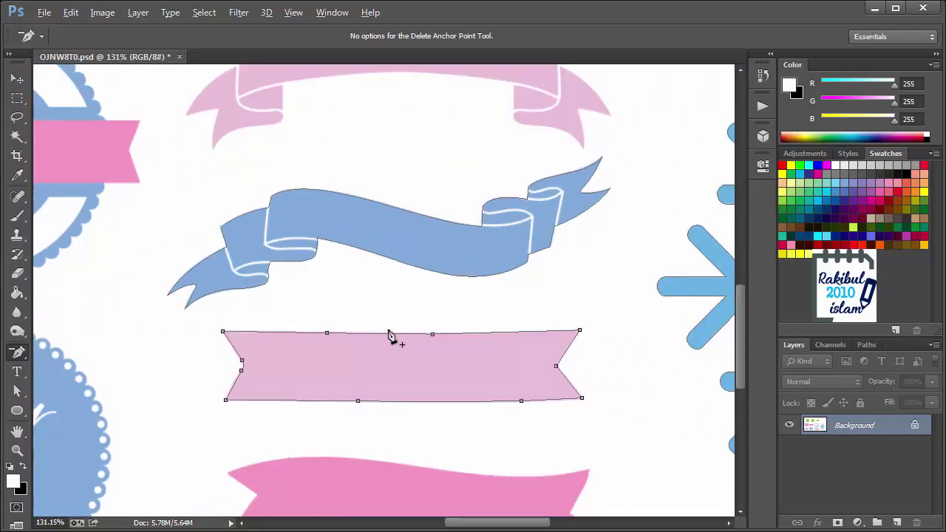
scroll(389, 337, "down", 4)
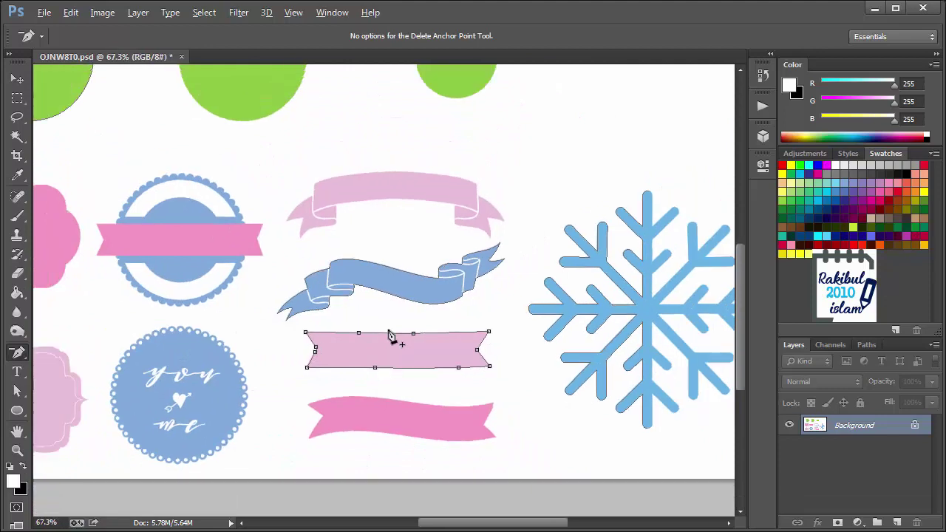
Alt-drag a copy of the first green circle's path onto the second green circle, then deselect
left_click_drag(234, 225, 339, 378)
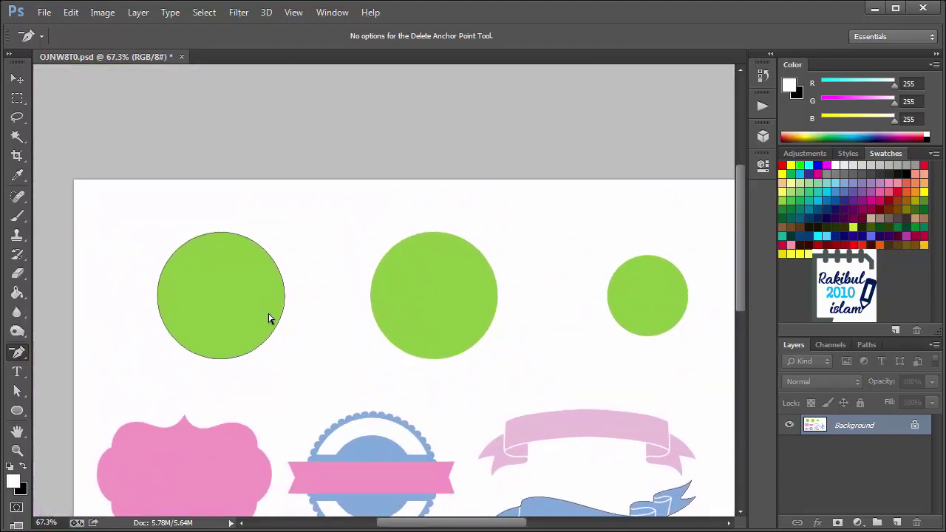
scroll(269, 318, "up", 5)
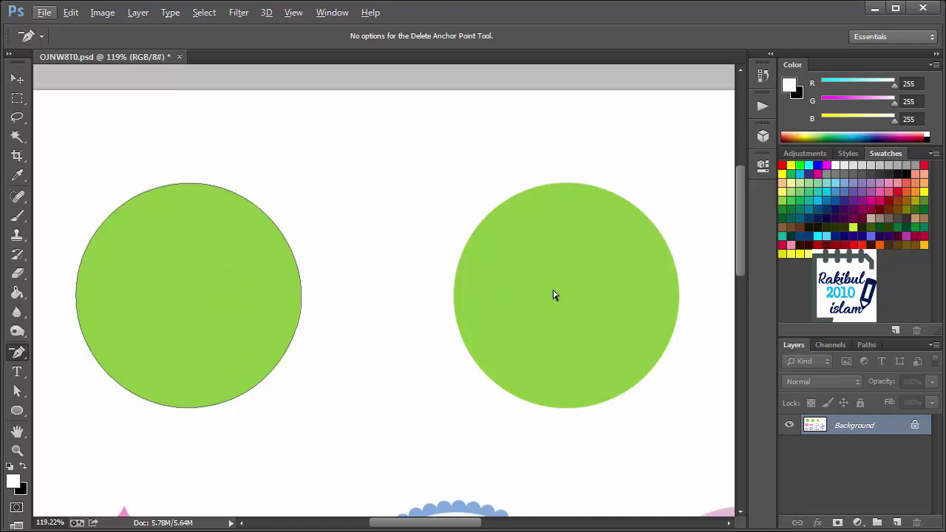
left_click(20, 397)
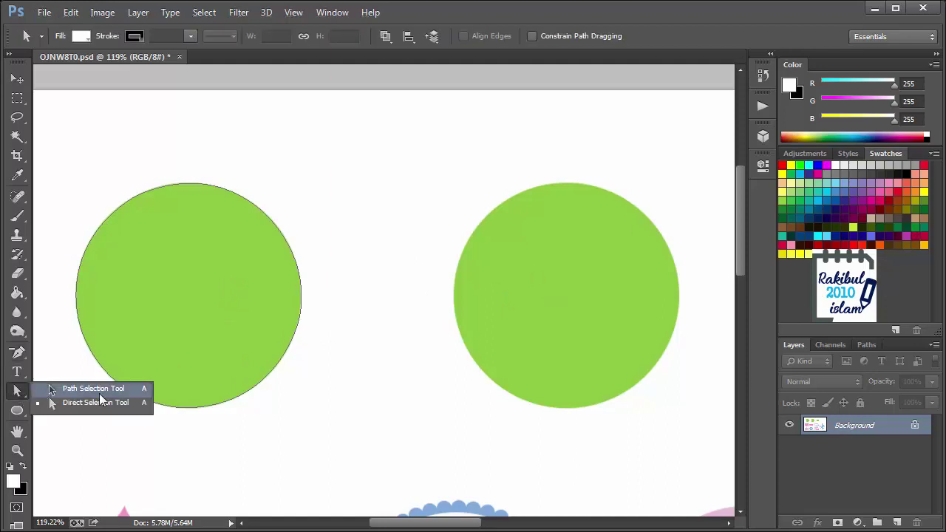
left_click(114, 402)
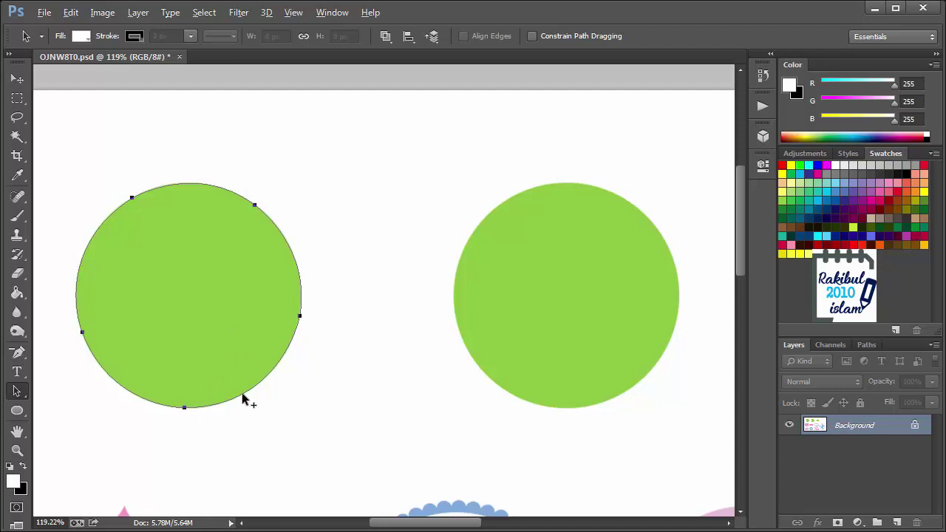
left_click_drag(242, 392, 619, 425)
left_click(574, 442)
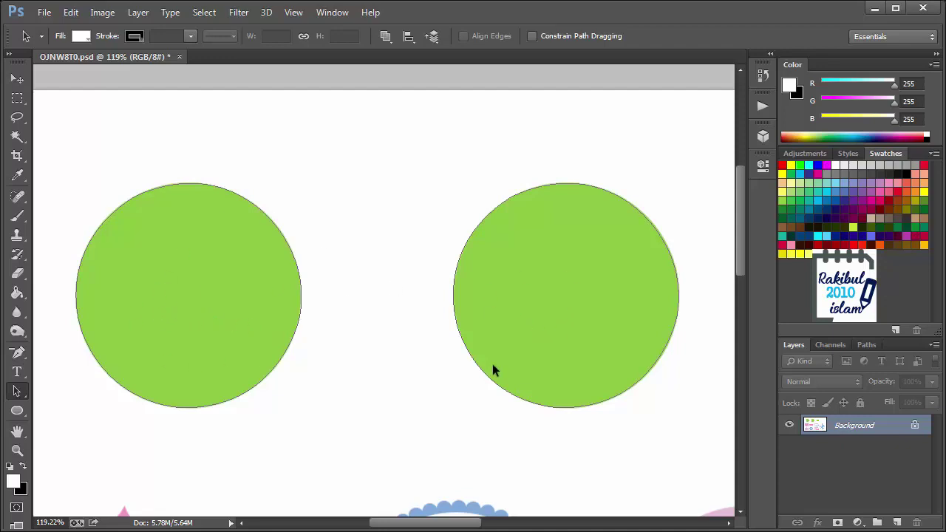
Copy the first circle's path over the smallest green circle
scroll(559, 372, "down", 1)
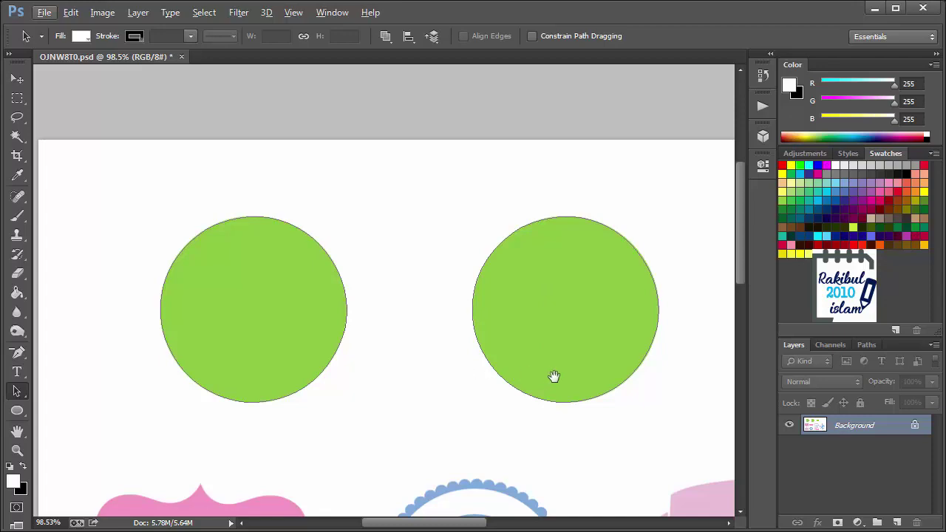
scroll(619, 372, "right", 5)
scroll(564, 366, "up", 1)
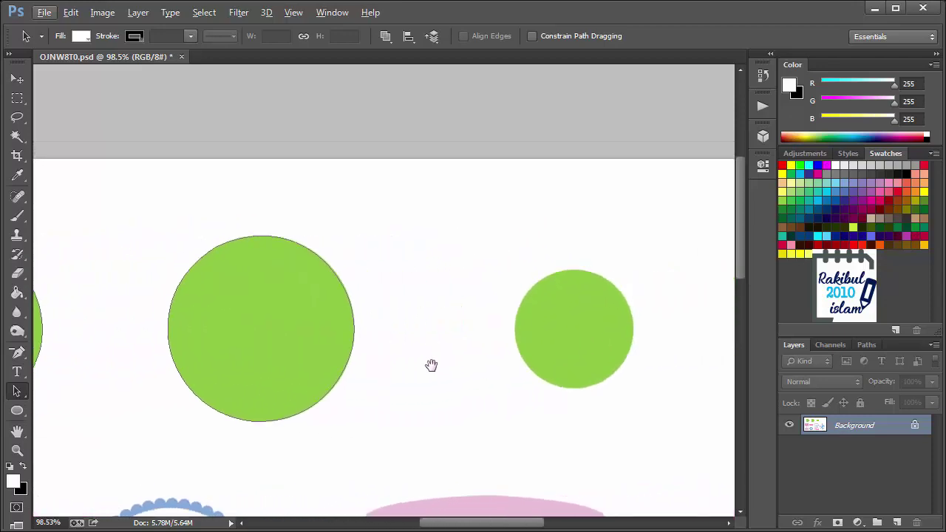
scroll(431, 365, "right", 1)
left_click(280, 381)
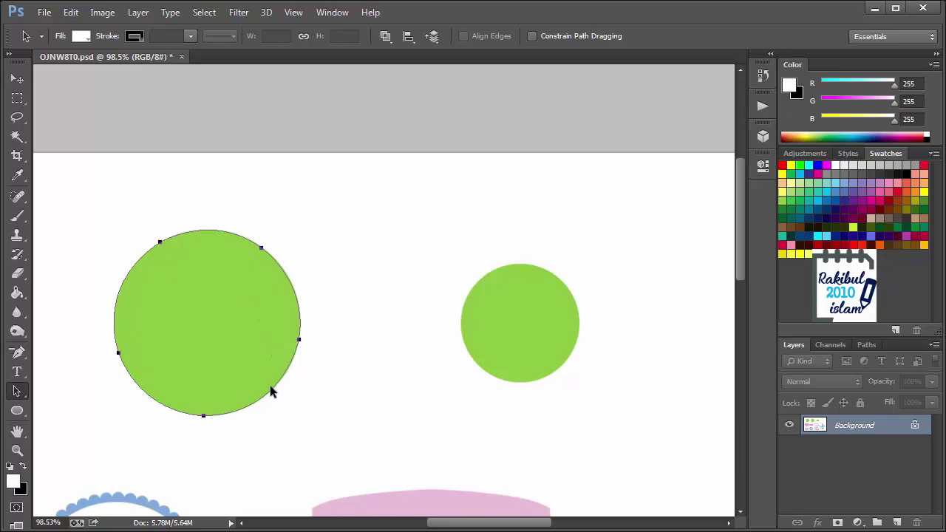
left_click_drag(270, 385, 582, 385)
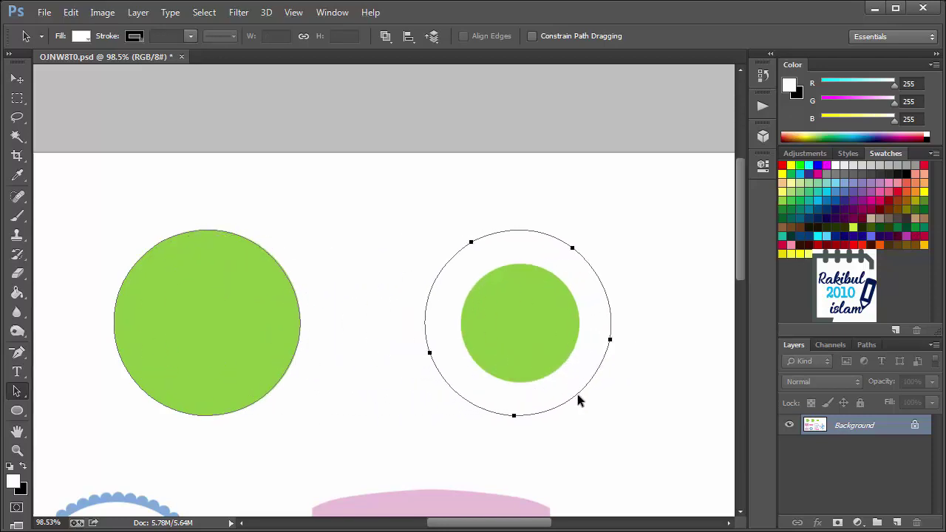
Scale the copied path to about 63%, nudge it into place, and apply the transform
key("ctrl+t")
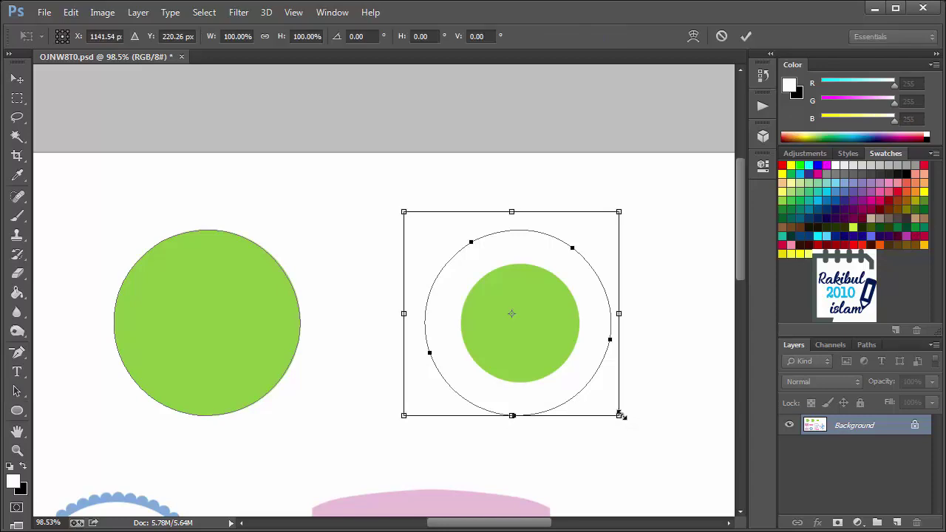
left_click_drag(620, 414, 588, 380)
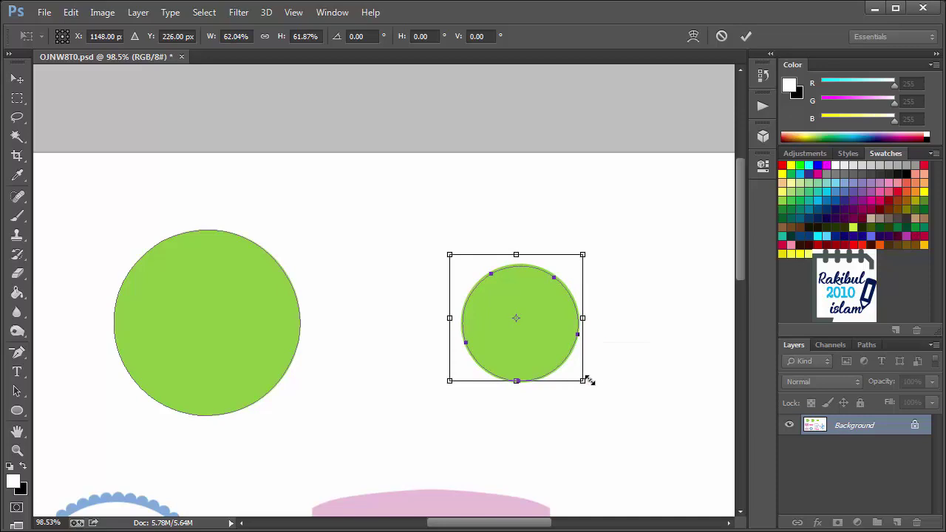
key("Up")
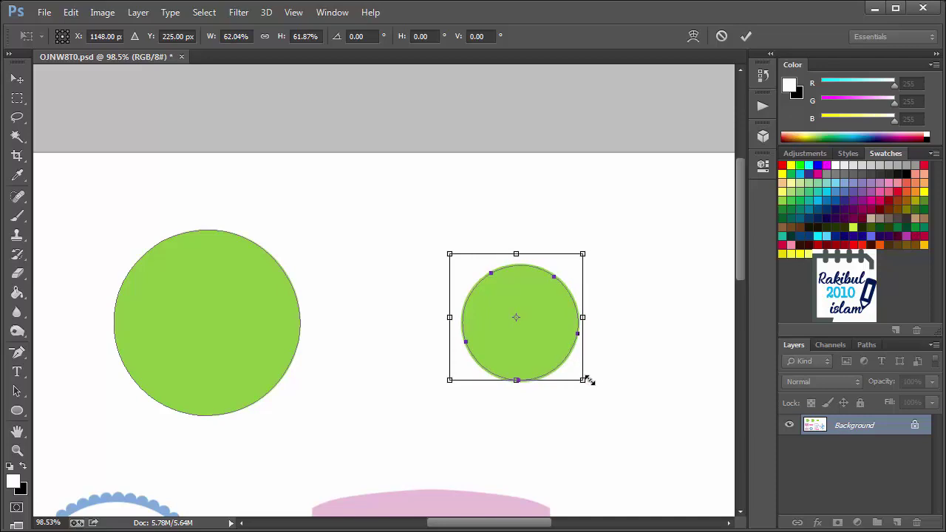
key("Left")
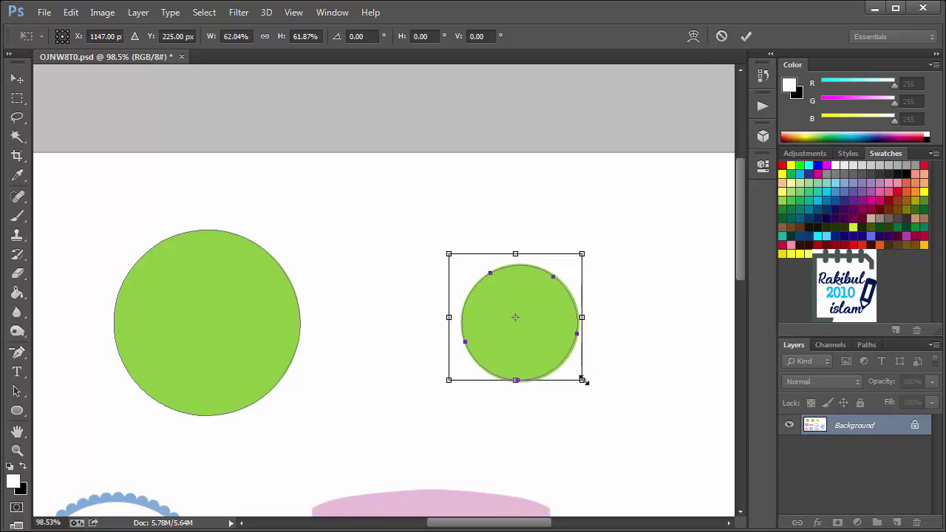
left_click_drag(585, 383, 585, 383)
key("Up")
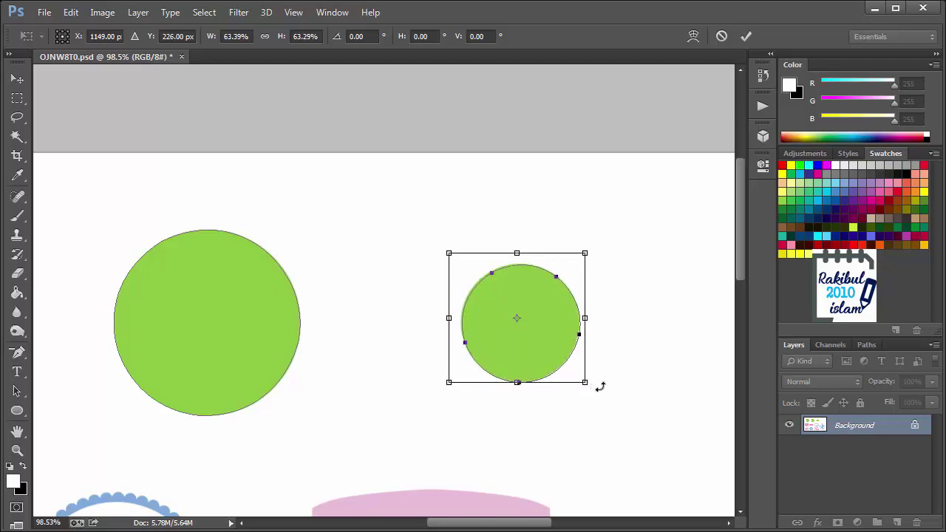
key("Left")
key("Up")
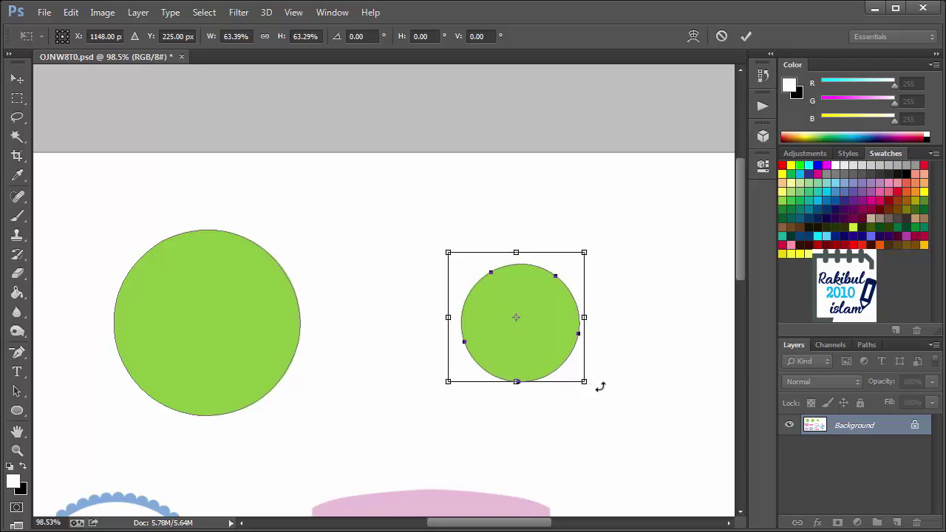
key("Return")
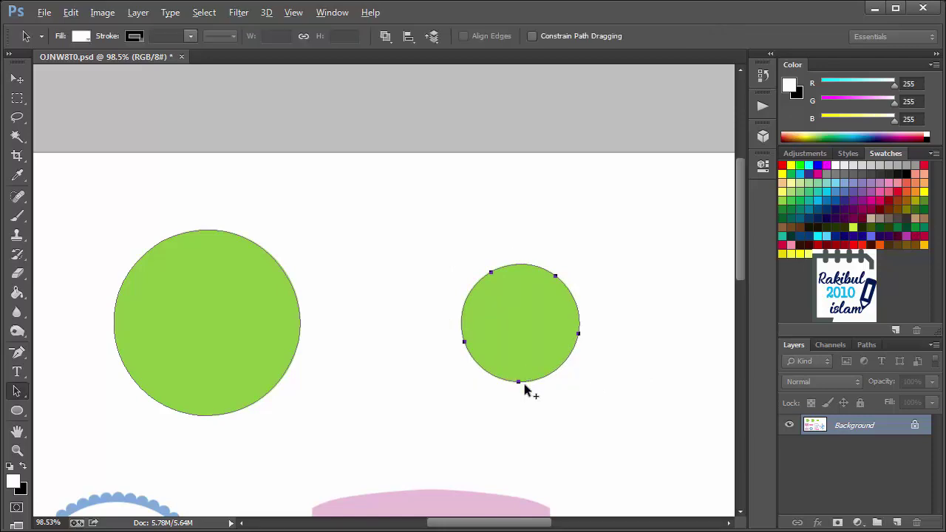
Deselect the circle path and pan to the blue snowflake at about 99% zoom
left_click(584, 370)
scroll(584, 333, "up", 3)
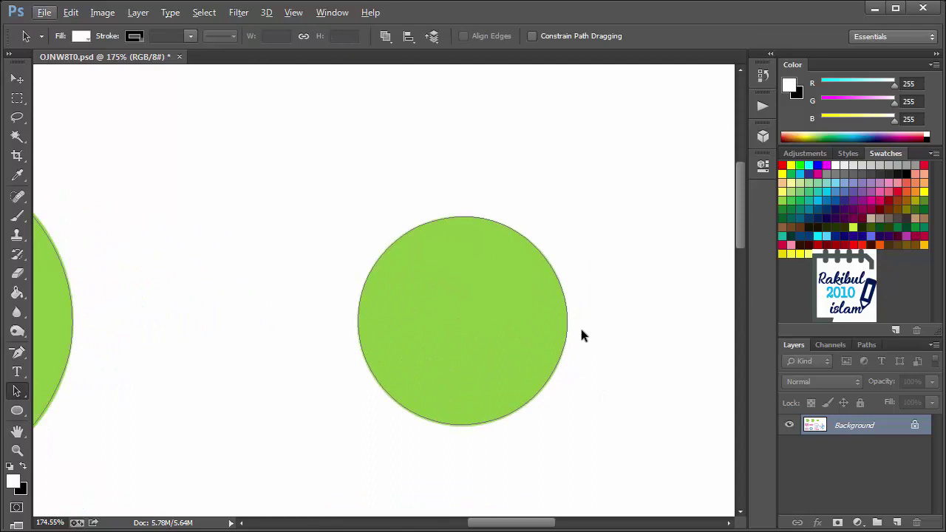
scroll(589, 362, "down", 5)
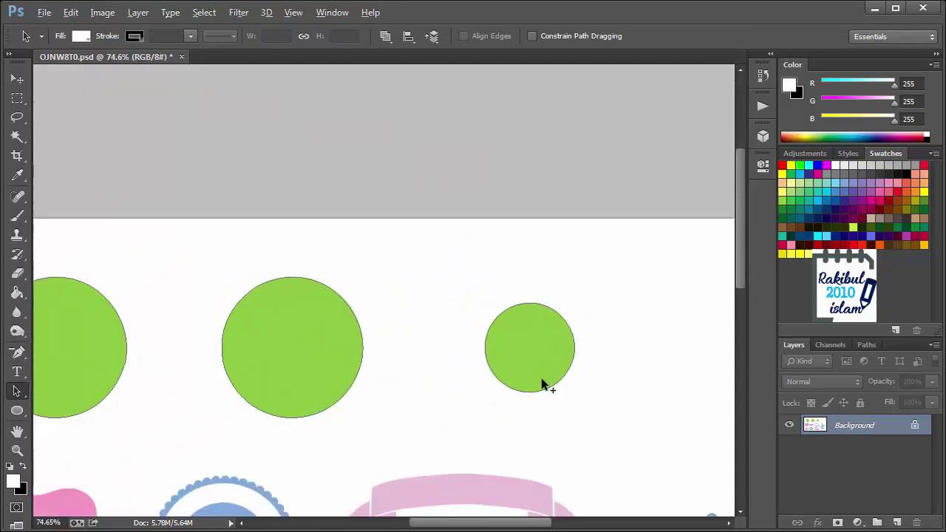
key("alt")
left_click_drag(551, 424, 388, 305)
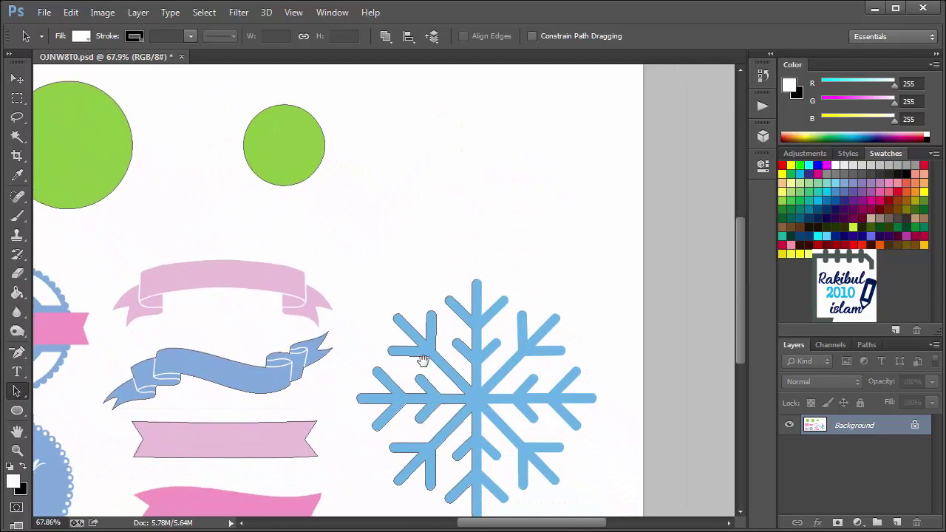
scroll(395, 302, "down", 2)
scroll(426, 293, "up", 2)
scroll(428, 292, "up", 1)
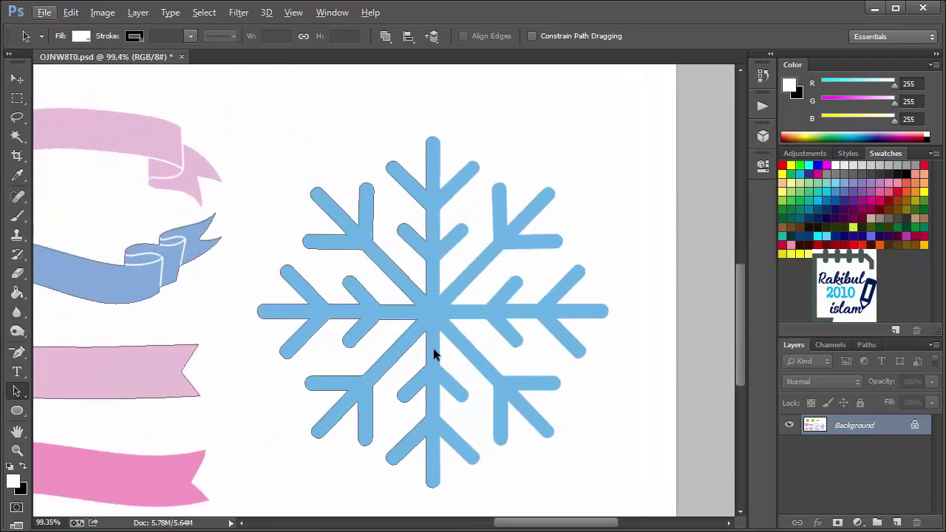
scroll(418, 306, "down", 1)
Alt-drag a copy of the snowflake's left-half path to the right side, then select the copy
left_click(416, 305)
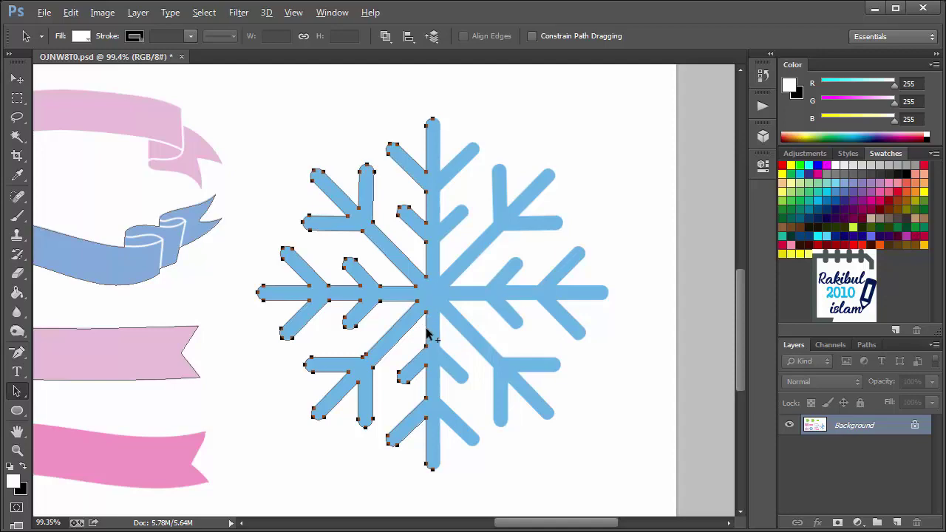
left_click_drag(427, 334, 615, 331)
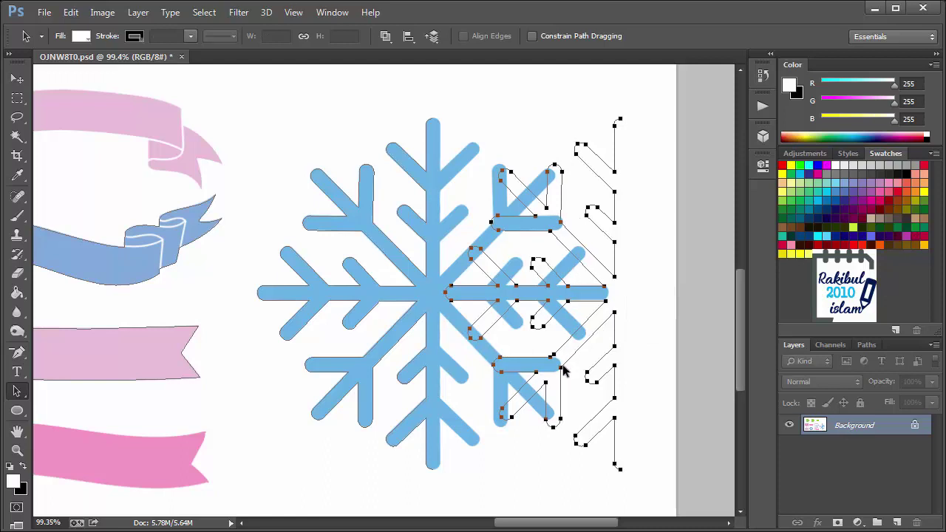
left_click(119, 400)
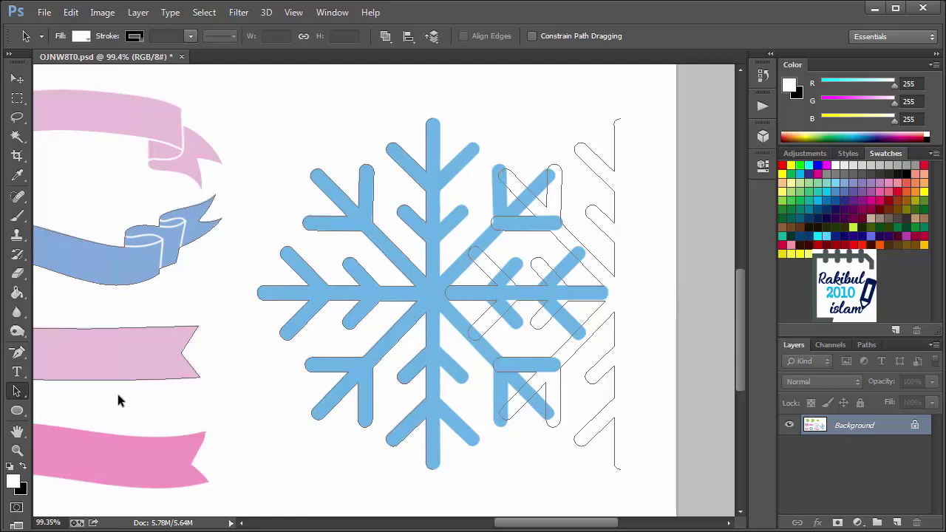
right_click(17, 391)
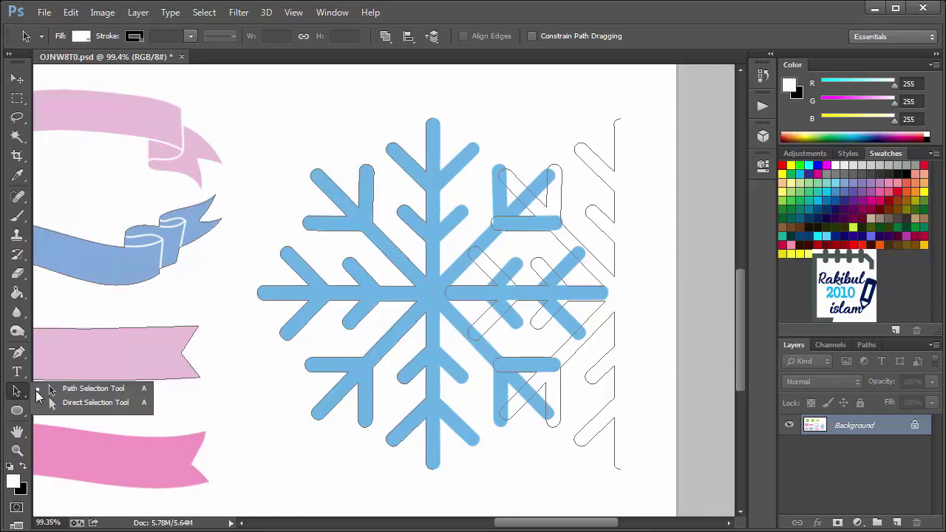
left_click(104, 390)
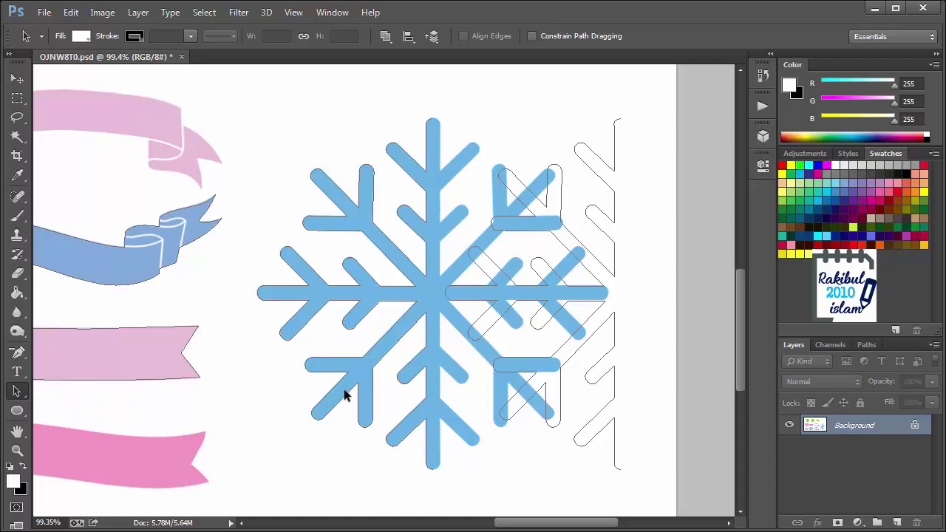
left_click(608, 320)
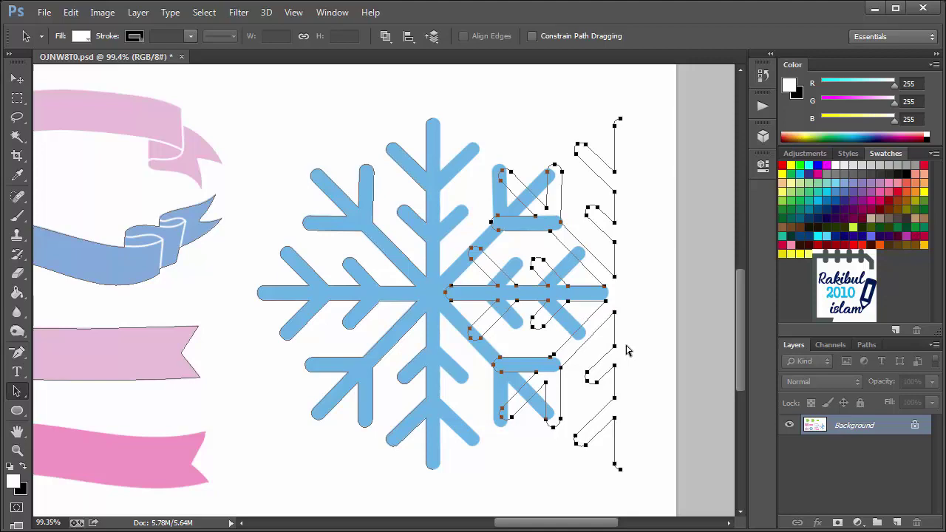
Mirror the copied half-snowflake path with Edit > Transform Path > Flip Horizontal
key("ctrl+t")
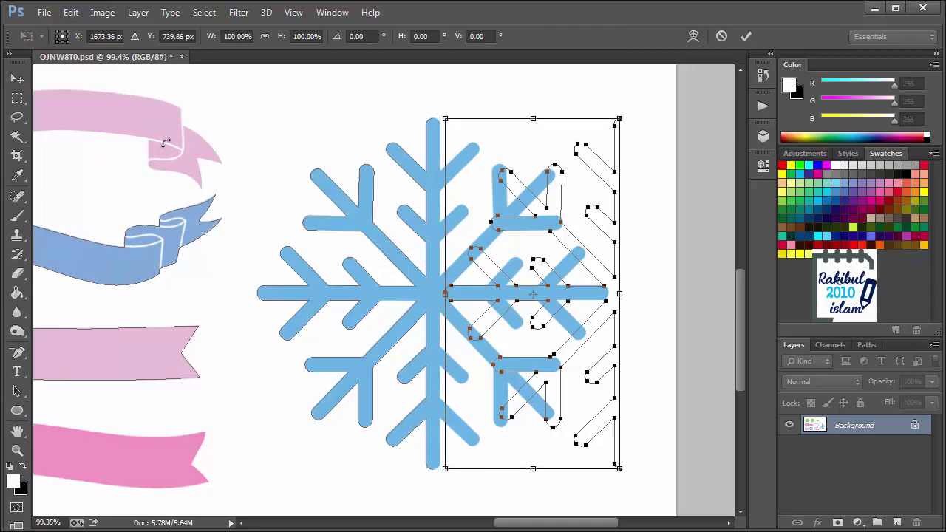
left_click(71, 12)
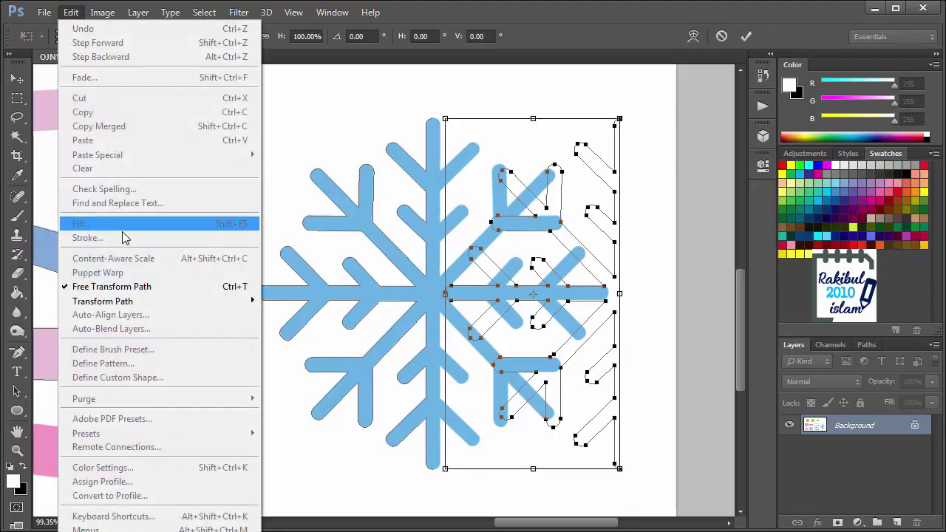
mouse_move(141, 304)
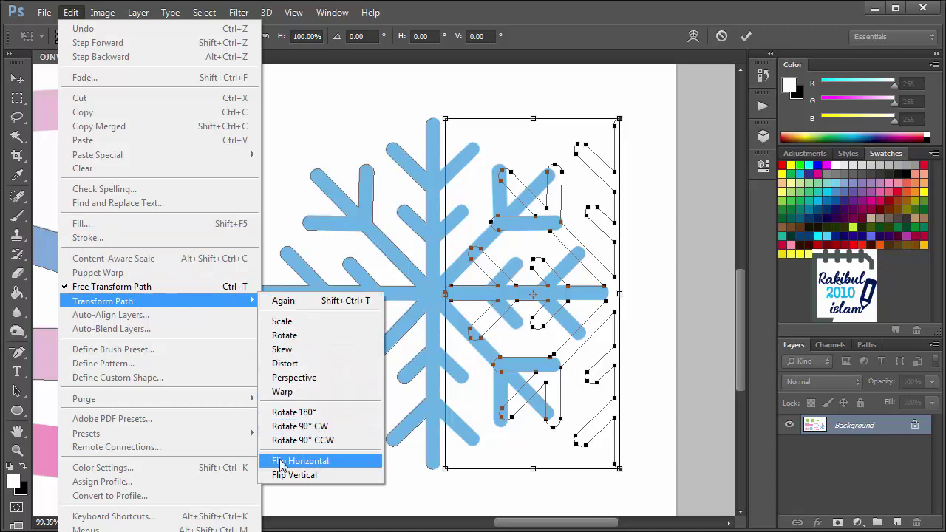
left_click(317, 463)
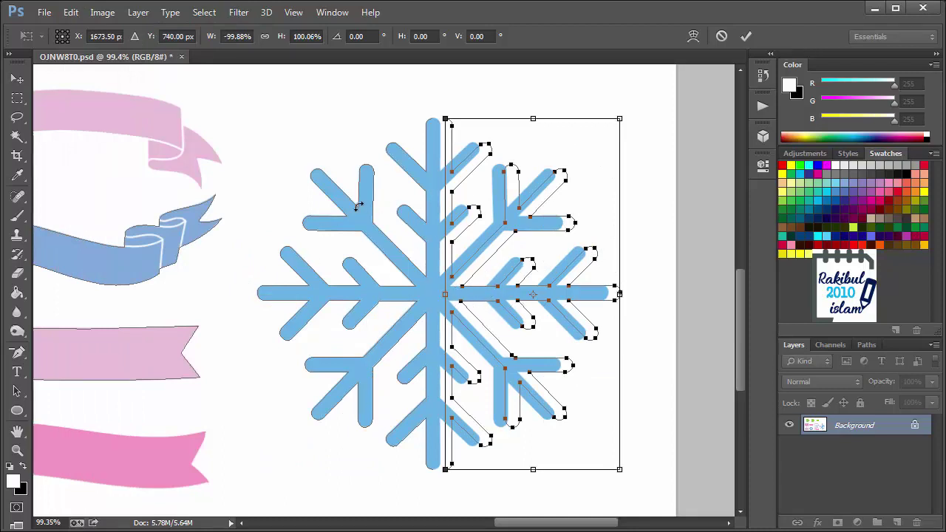
Drag and nudge the mirrored path onto the right arms, ending at X 1657.50, Y 740.00 px
scroll(474, 305, "up", 2)
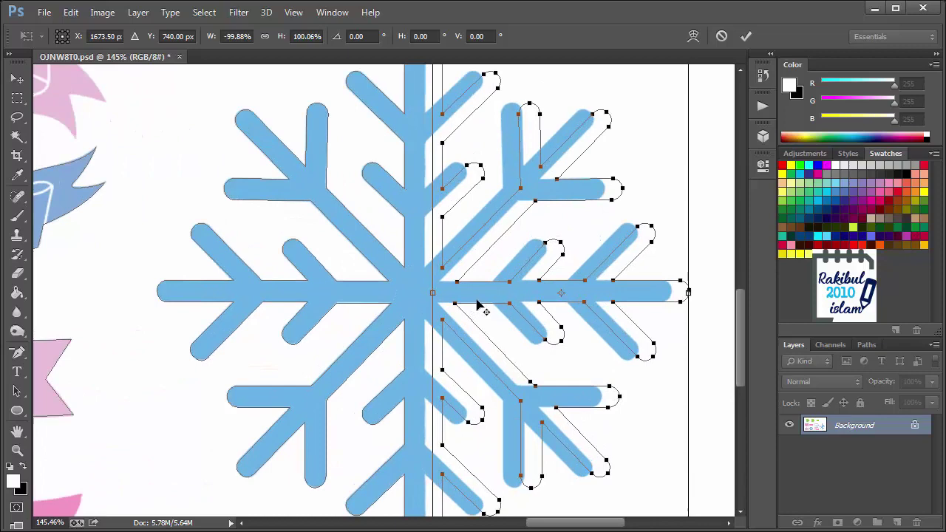
left_click_drag(477, 309, 459, 308)
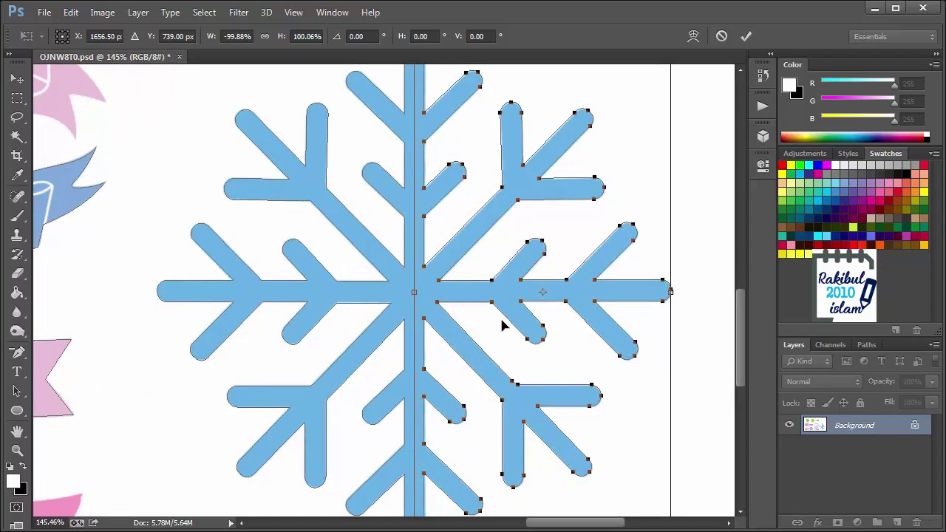
key("Down")
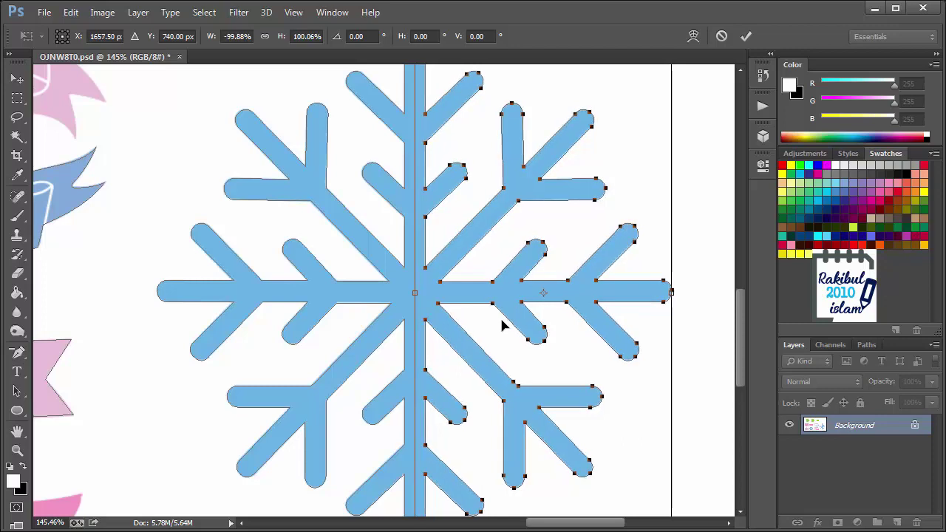
scroll(447, 222, "up", 5)
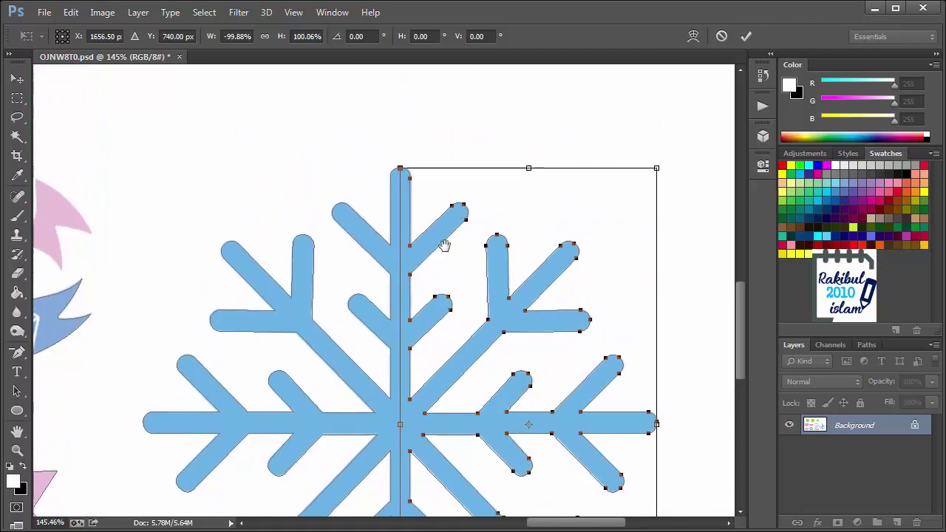
scroll(424, 231, "up", 3)
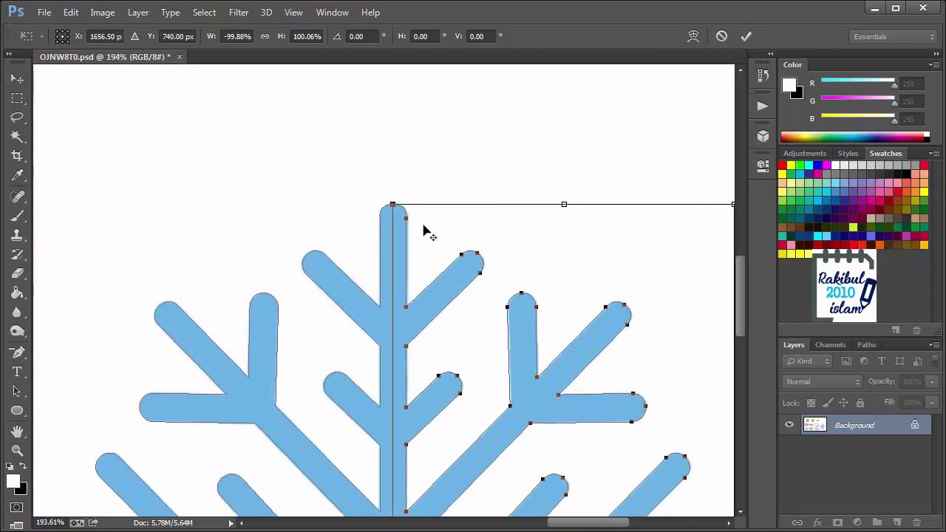
key("Right")
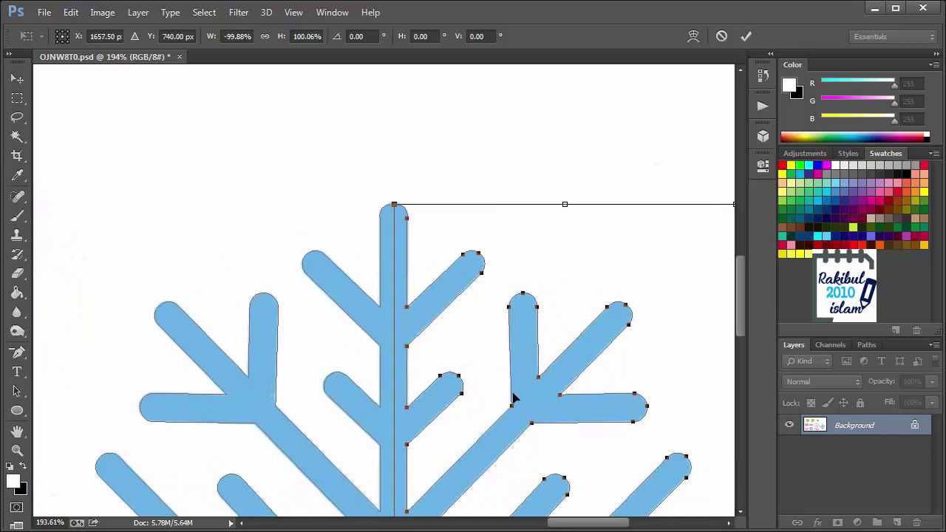
key("Up")
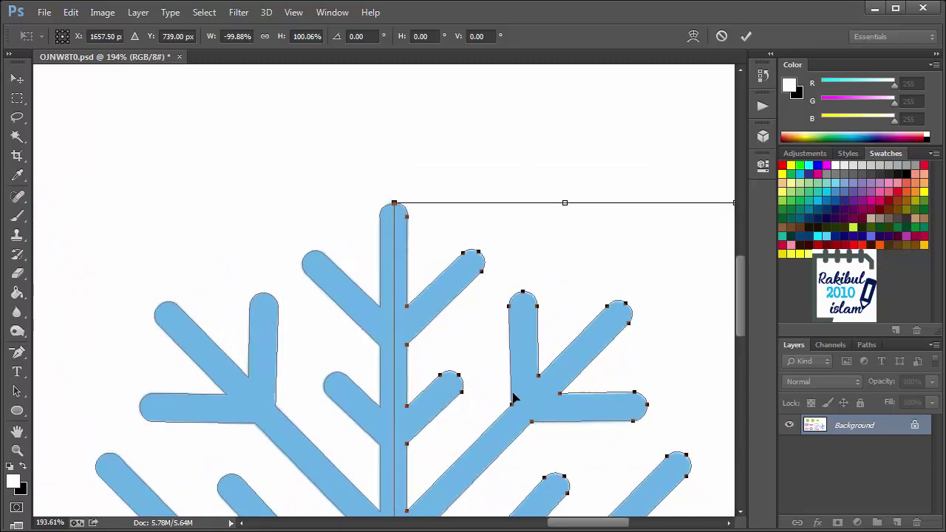
scroll(522, 295, "down", 10)
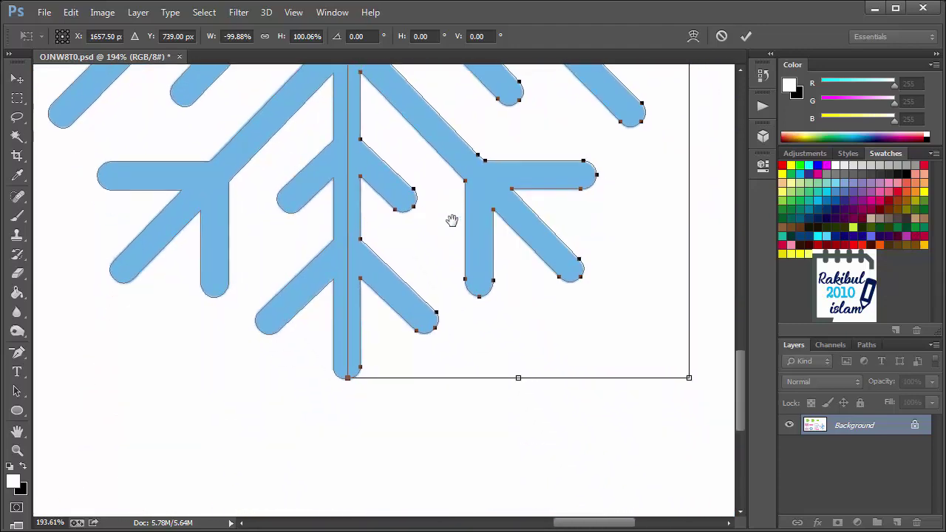
scroll(389, 289, "up", 5)
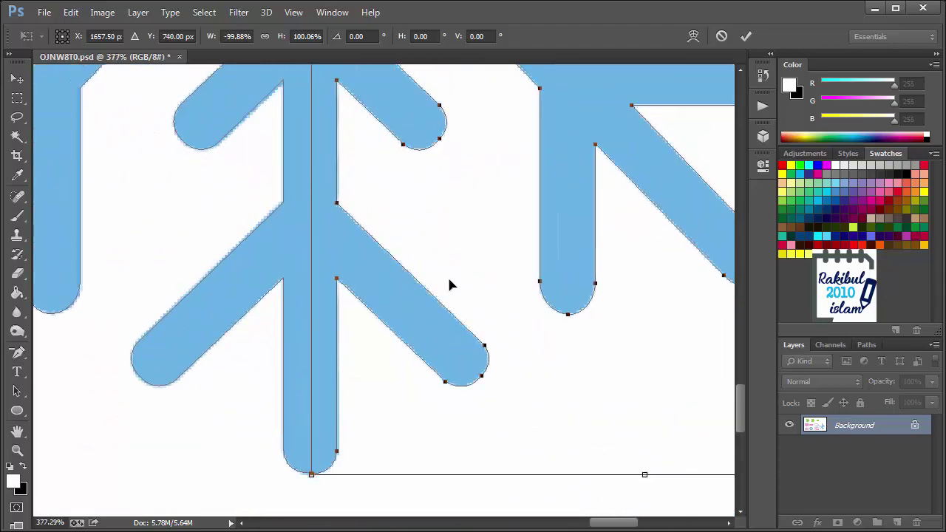
Apply the mirrored path's transform and zoom in close on the snowflake's top arm
key("Return")
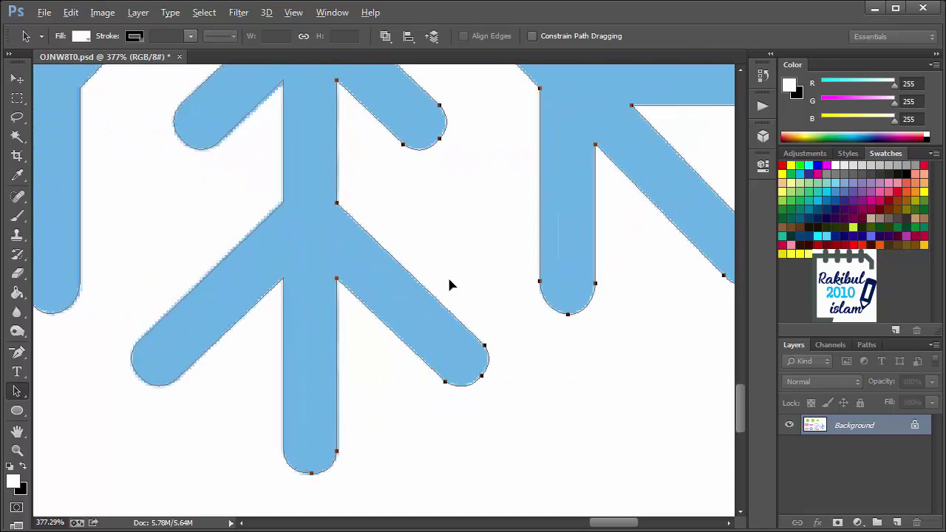
scroll(449, 279, "down", 5)
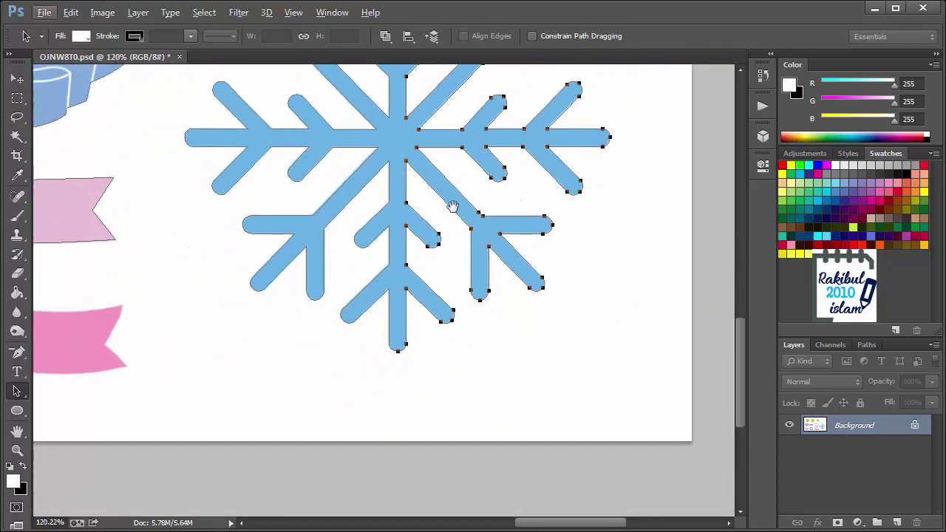
scroll(452, 207, "up", 4)
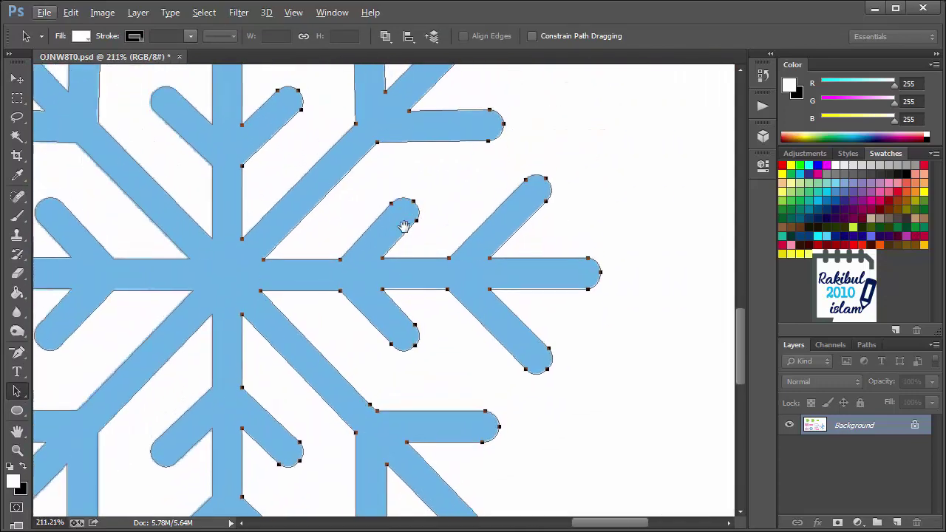
left_click_drag(405, 227, 477, 397)
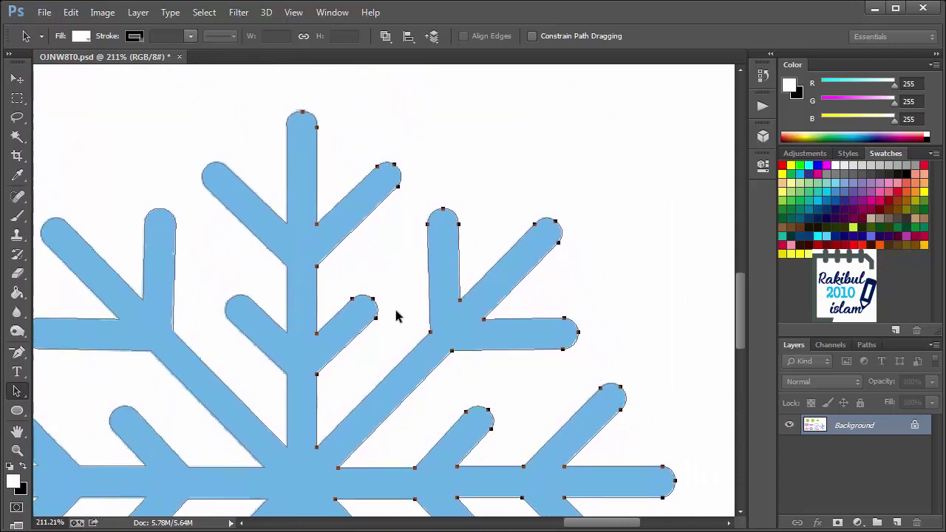
key("alt")
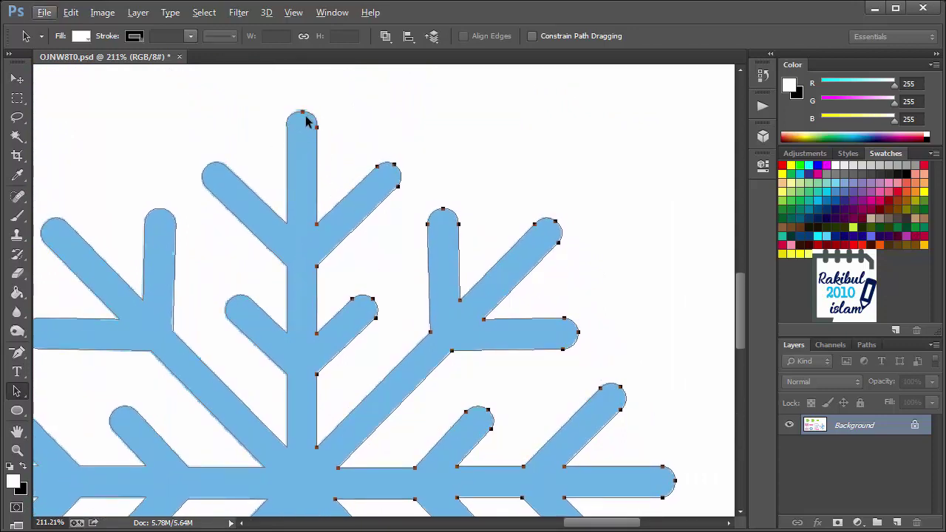
scroll(300, 121, "up", 1)
scroll(348, 154, "up", 4)
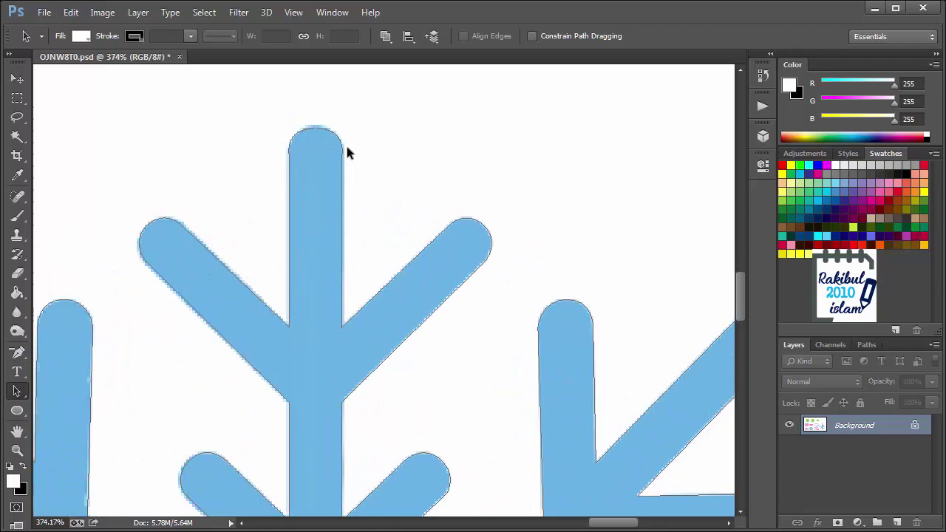
scroll(318, 126, "up", 1)
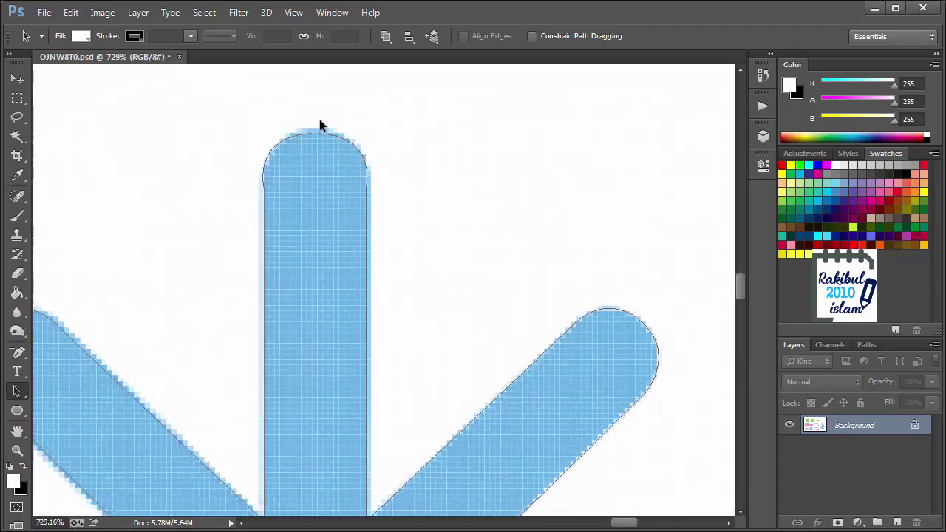
With the Pen Tool, join the two path halves at the top arm's tip
key("minus")
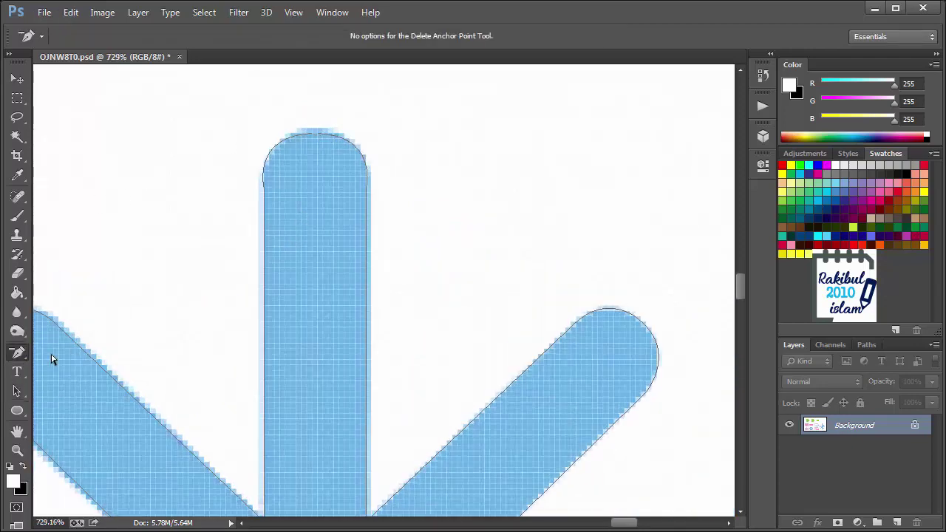
left_click(18, 351)
left_click(103, 352)
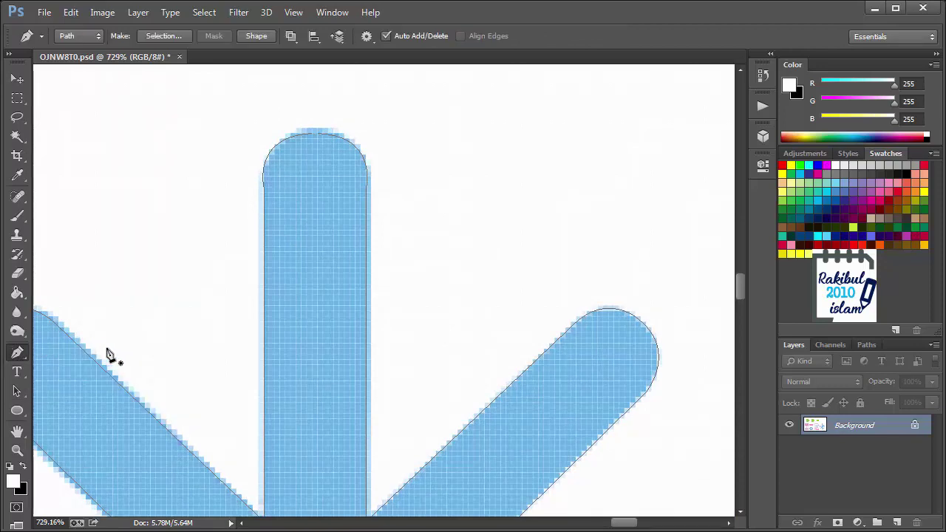
scroll(307, 110, "up", 2)
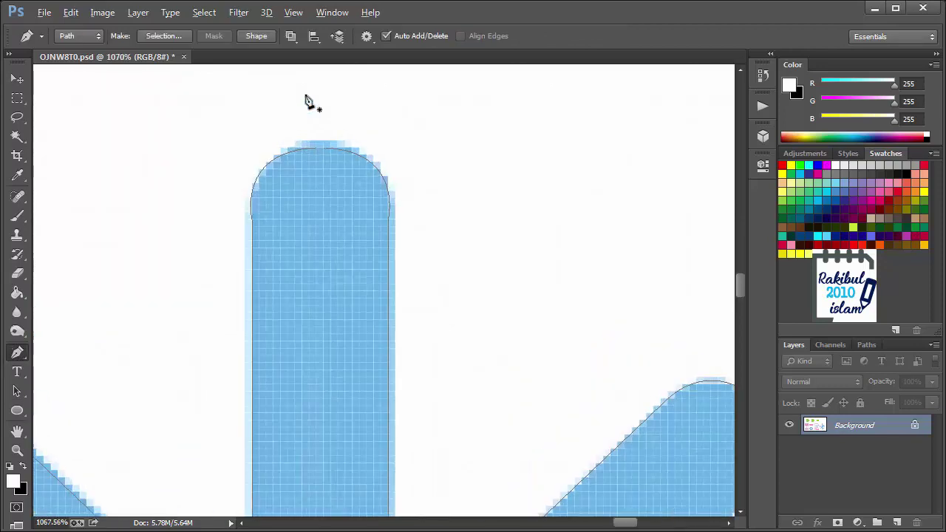
left_click(319, 156)
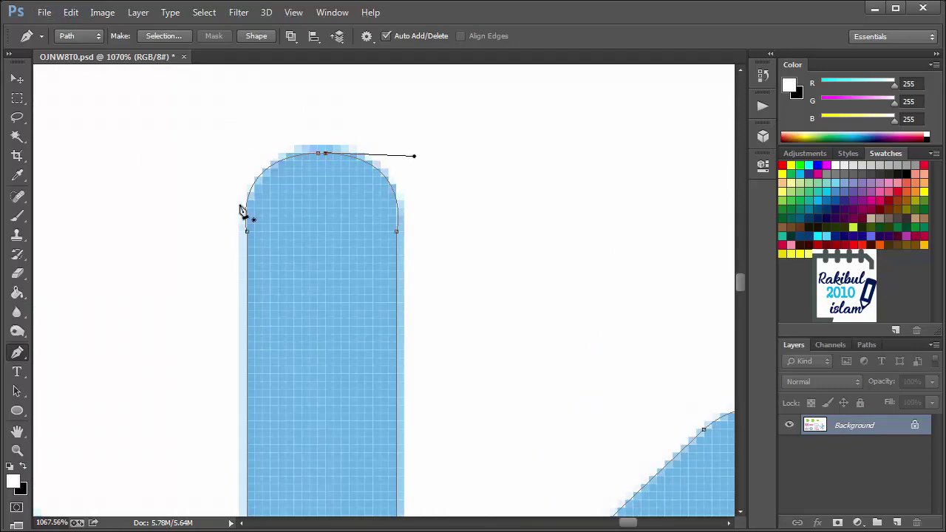
scroll(332, 148, "up", 4)
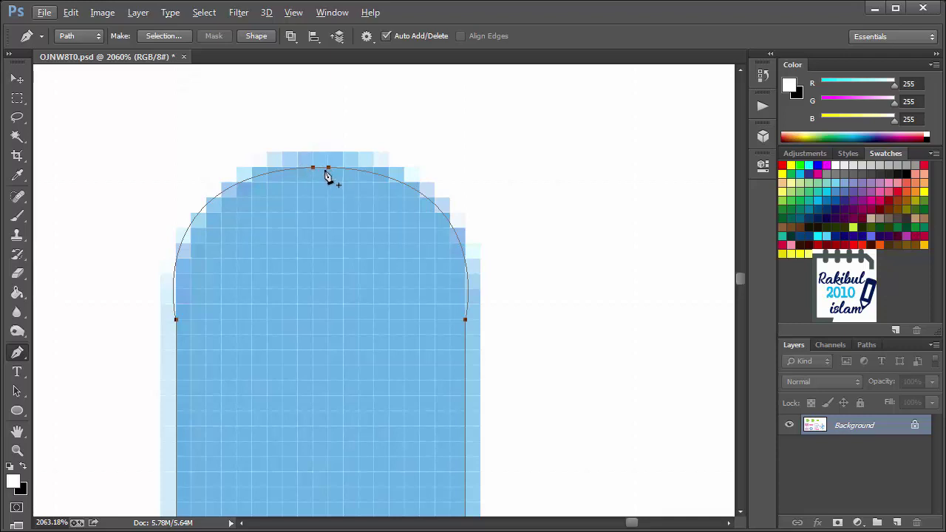
Connect the path ends at the stem's bottom tip, then deselect the path and zoom out
left_click(17, 358)
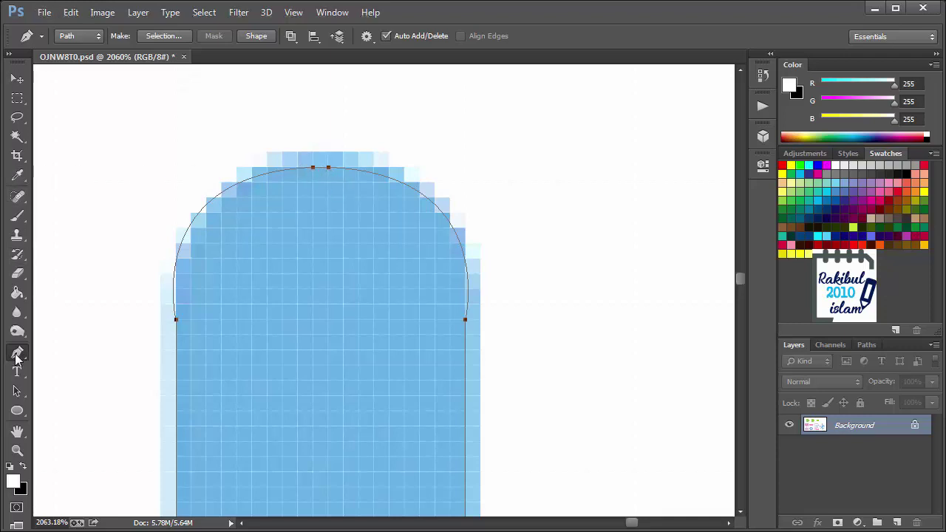
scroll(179, 377, "down", 5)
left_click_drag(251, 376, 261, 313)
scroll(261, 313, "down", 4)
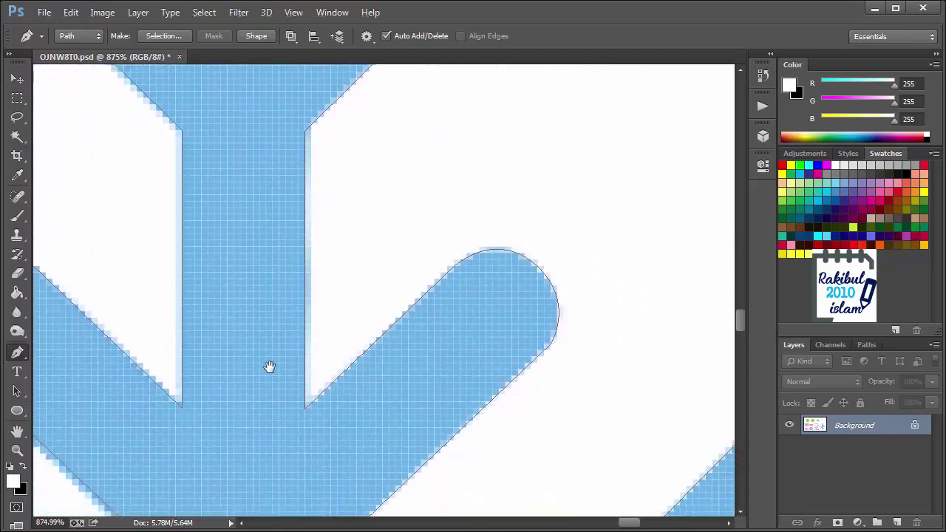
scroll(269, 368, "down", 10)
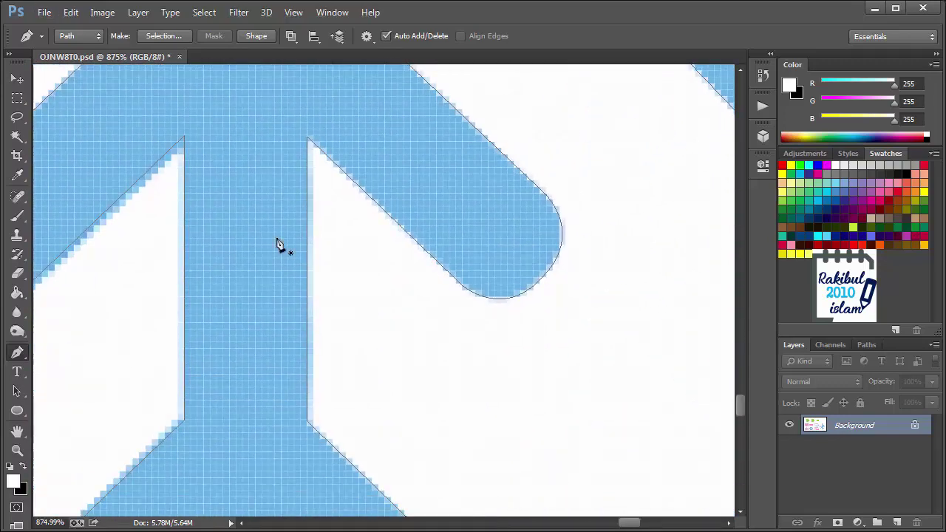
scroll(279, 245, "down", 2)
scroll(298, 350, "down", 8)
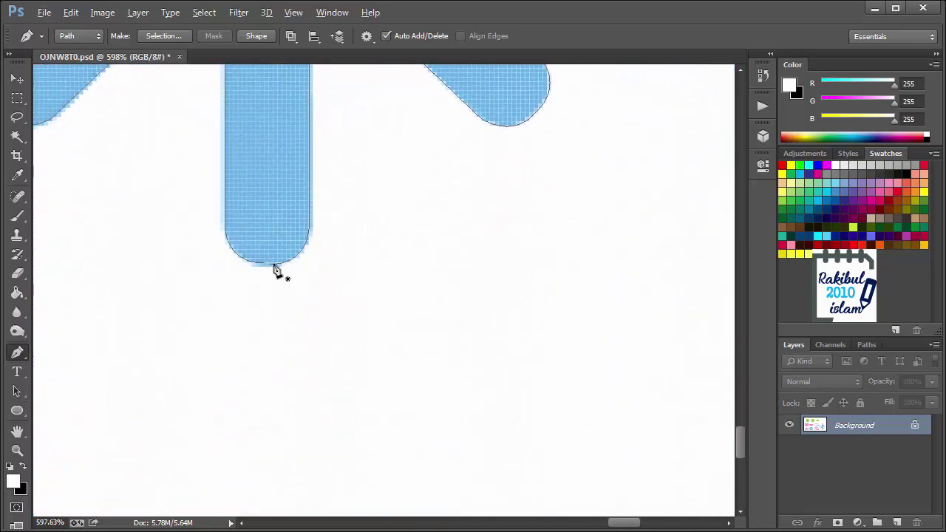
scroll(274, 268, "up", 6)
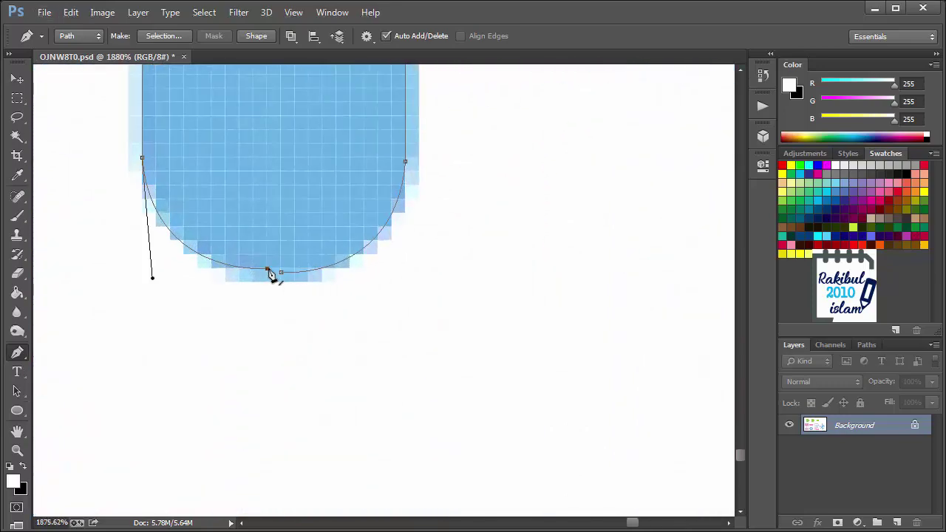
left_click(281, 274, "ctrl")
left_click(130, 321, "ctrl")
scroll(259, 288, "down", 2)
scroll(263, 288, "down", 6)
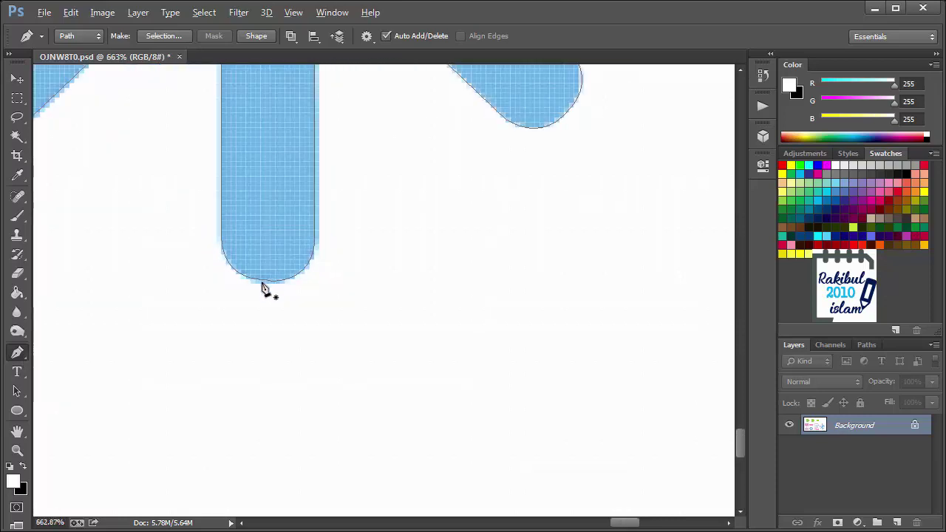
scroll(361, 242, "down", 1)
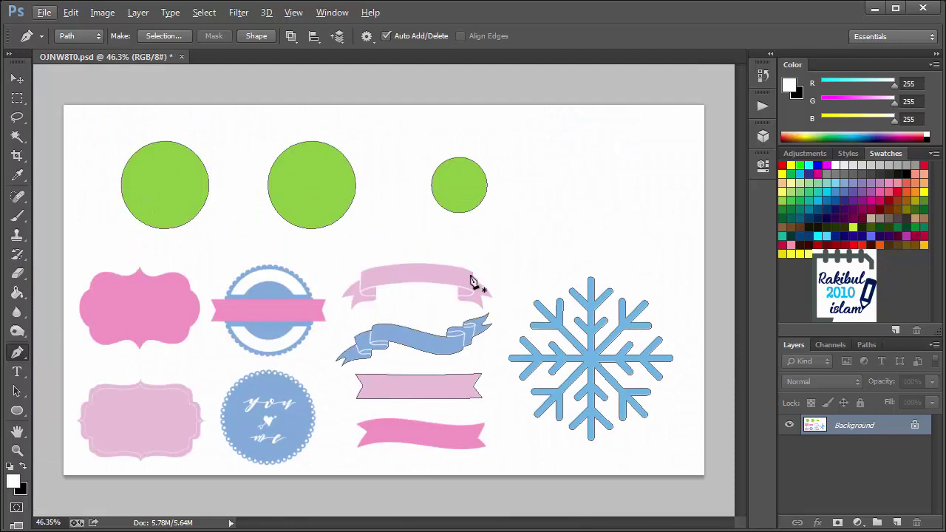